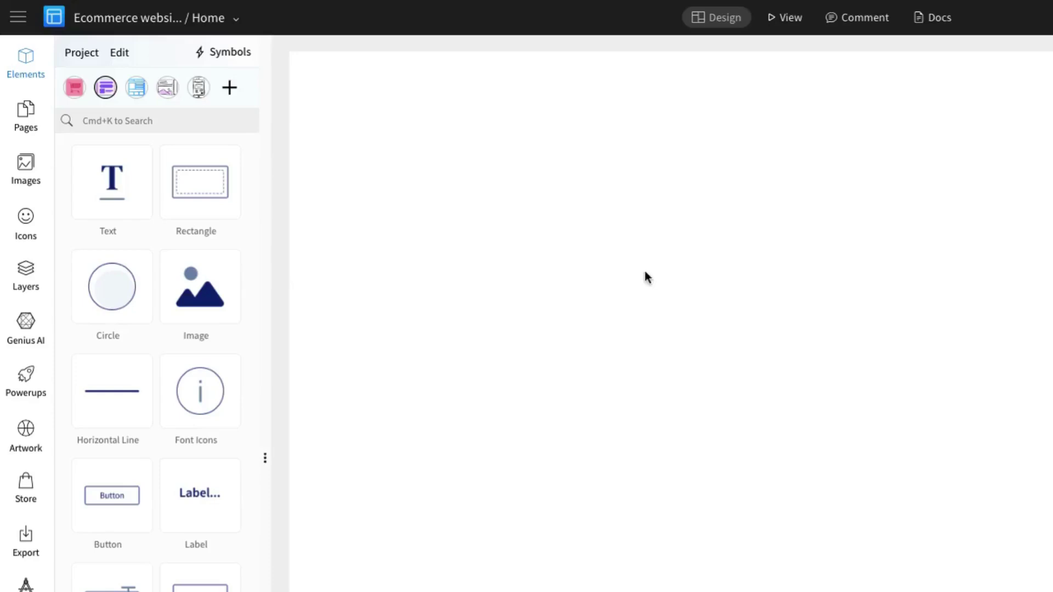
# - Load the Ecommerce Web UI pack, collapse all categories and expand Buttons
pyautogui.click(231, 90)
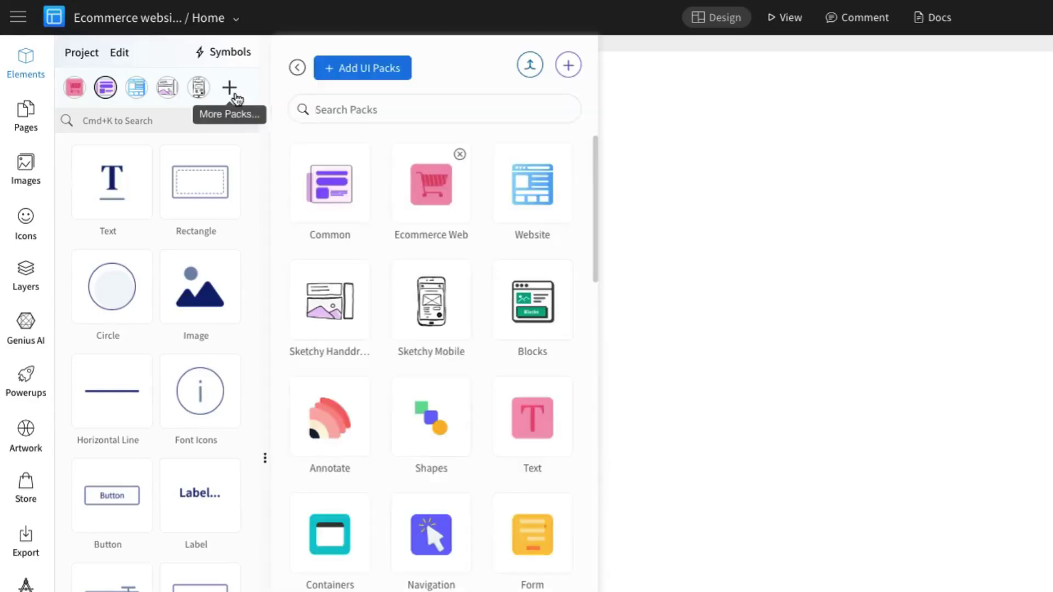
pyautogui.click(421, 207)
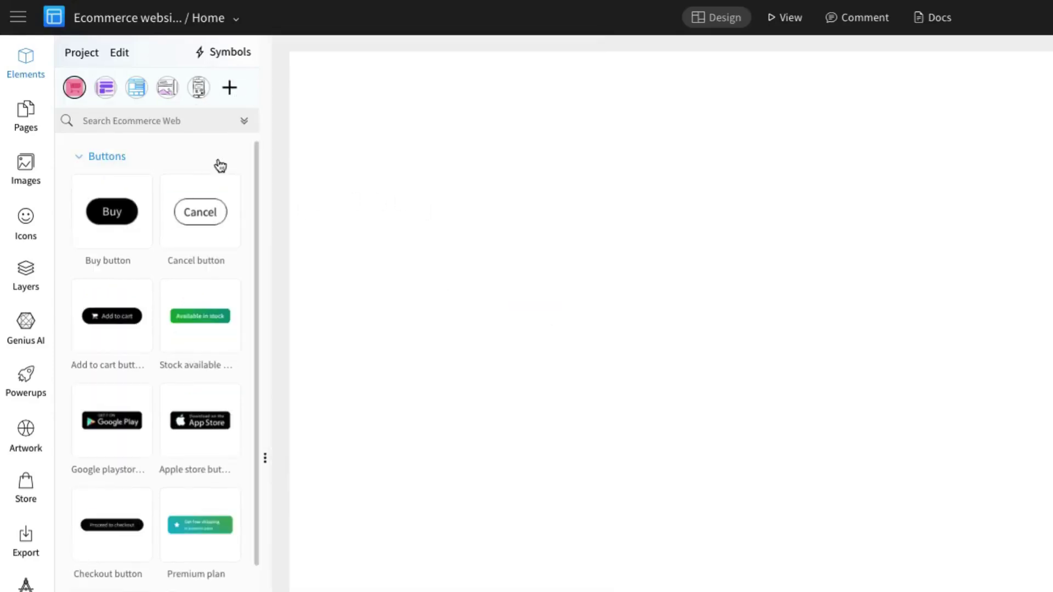
pyautogui.click(244, 121)
pyautogui.click(108, 158)
pyautogui.scroll(-6, 156, 261)
# - Expand and browse the Icons, Menu, Navigation, Product listing and Product overview categories
pyautogui.click(110, 446)
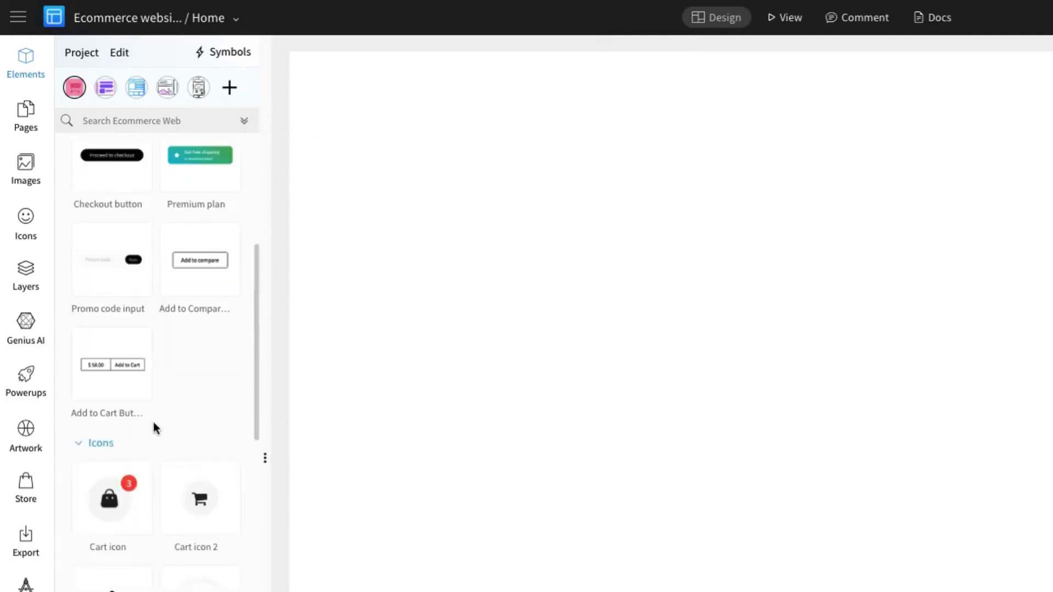
pyautogui.scroll(-10, 153, 423)
pyautogui.scroll(-10, 153, 422)
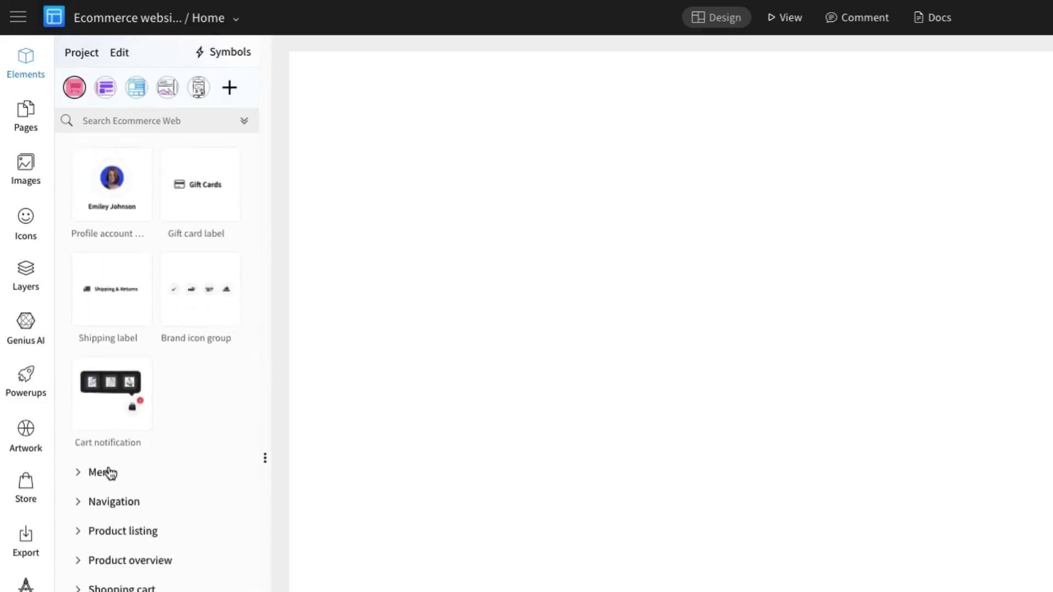
pyautogui.click(108, 472)
pyautogui.scroll(-6, 171, 445)
pyautogui.click(126, 510)
pyautogui.scroll(-6, 150, 549)
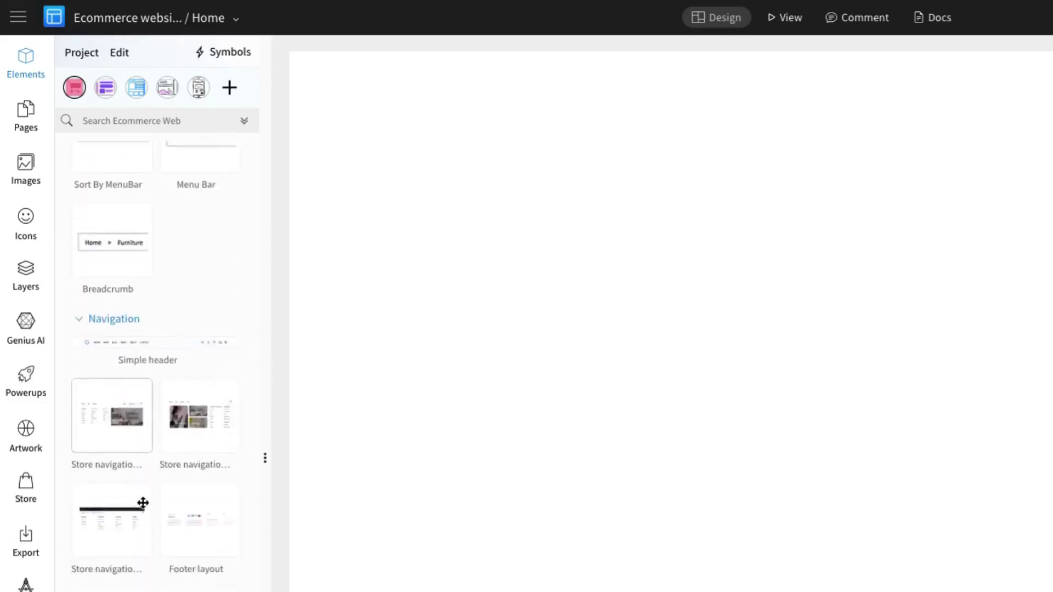
pyautogui.click(152, 533)
pyautogui.scroll(-5, 165, 532)
pyautogui.scroll(-5, 176, 532)
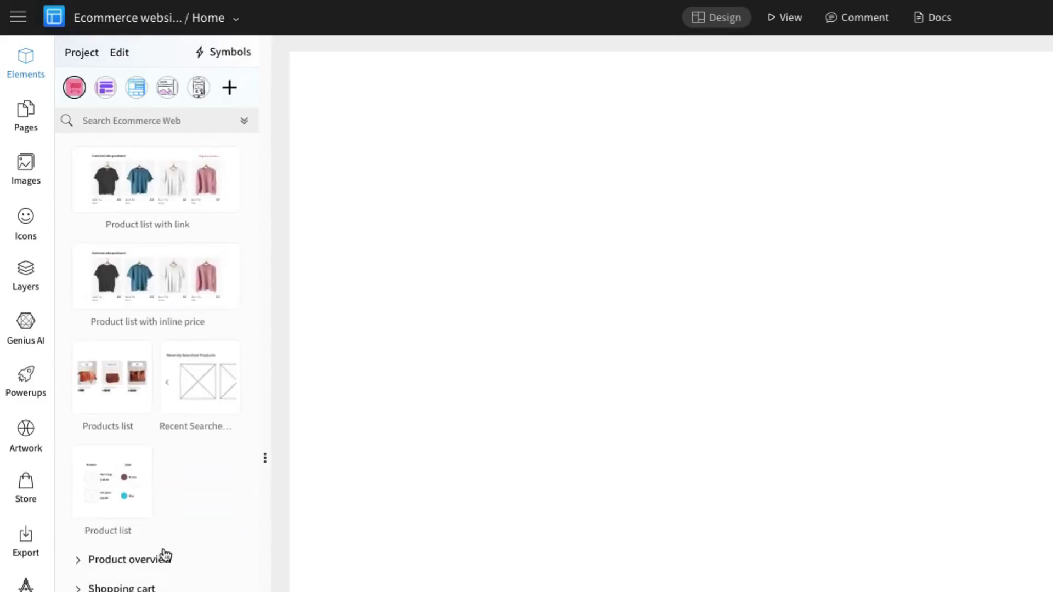
pyautogui.click(165, 555)
pyautogui.scroll(-10, 171, 546)
pyautogui.scroll(-5, 172, 547)
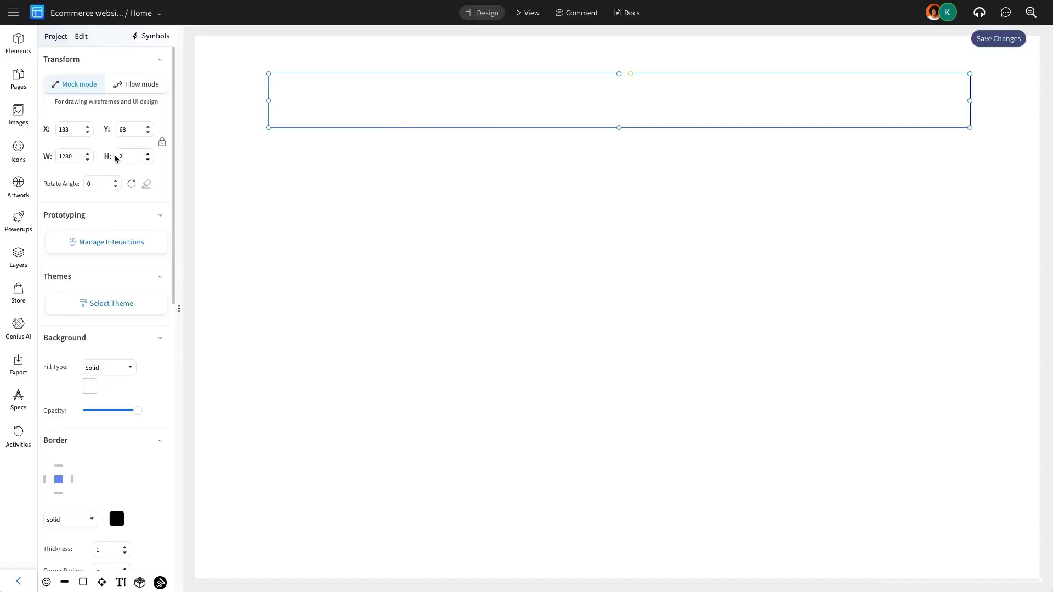
# - Set the page frame rectangle's height to 2000
pyautogui.press('Return')
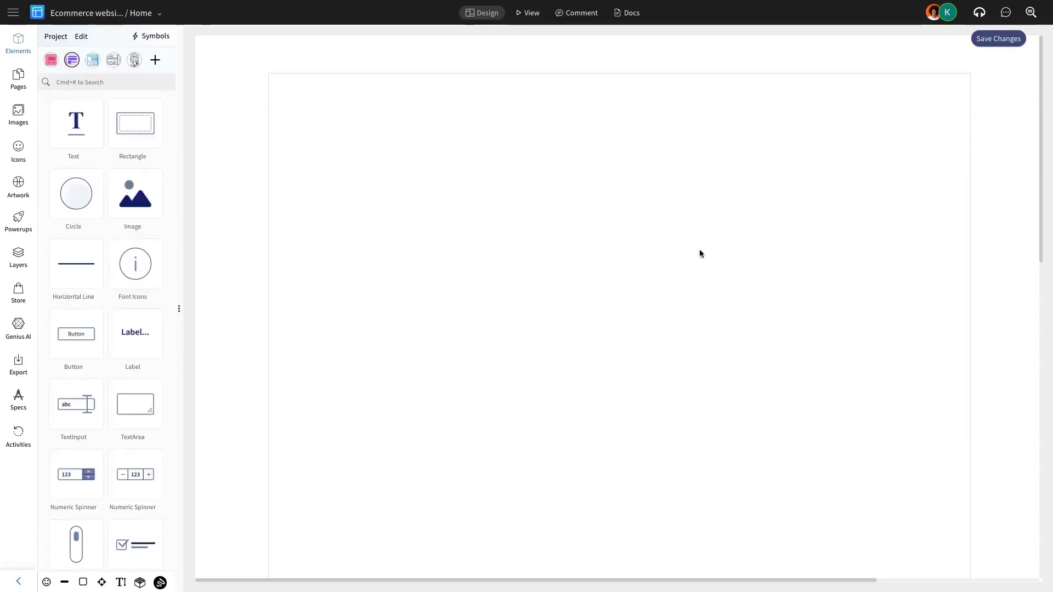
pyautogui.click(686, 259)
pyautogui.click(252, 217)
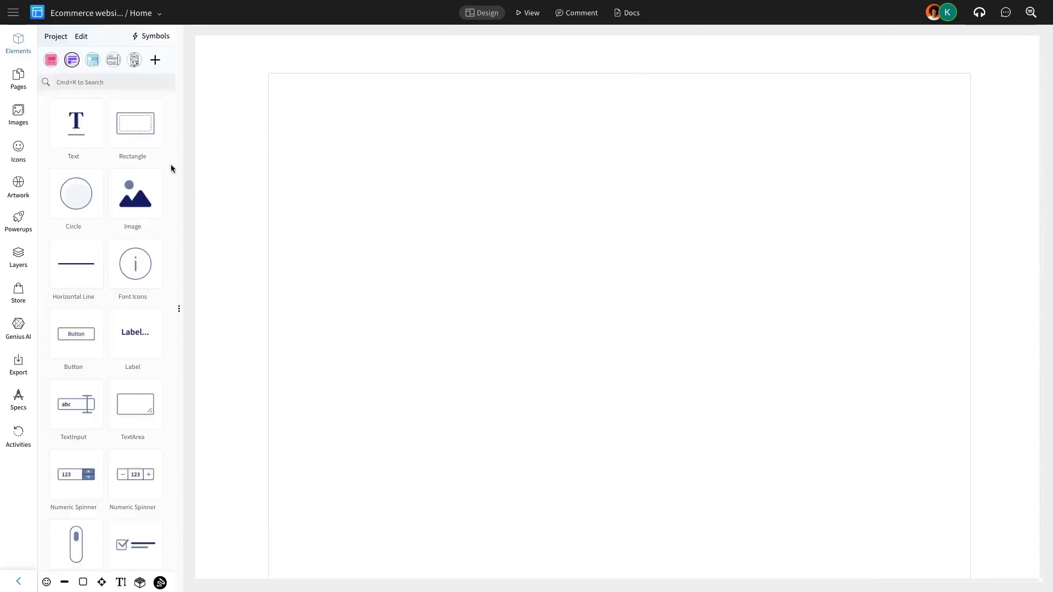
# - Reload the Ecommerce Web pack and expand its Navigation category
pyautogui.click(155, 60)
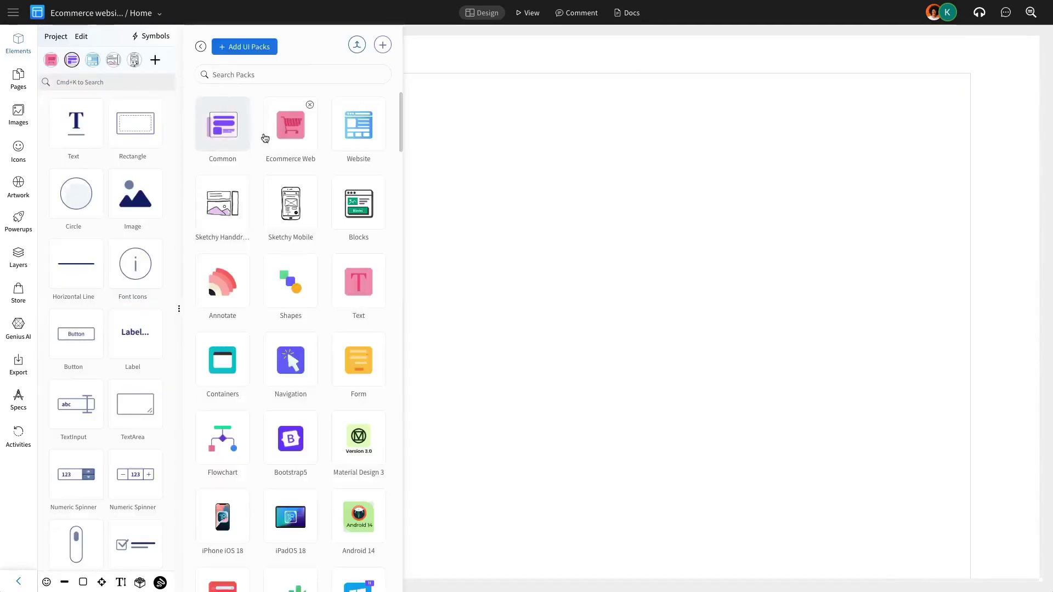
pyautogui.click(297, 142)
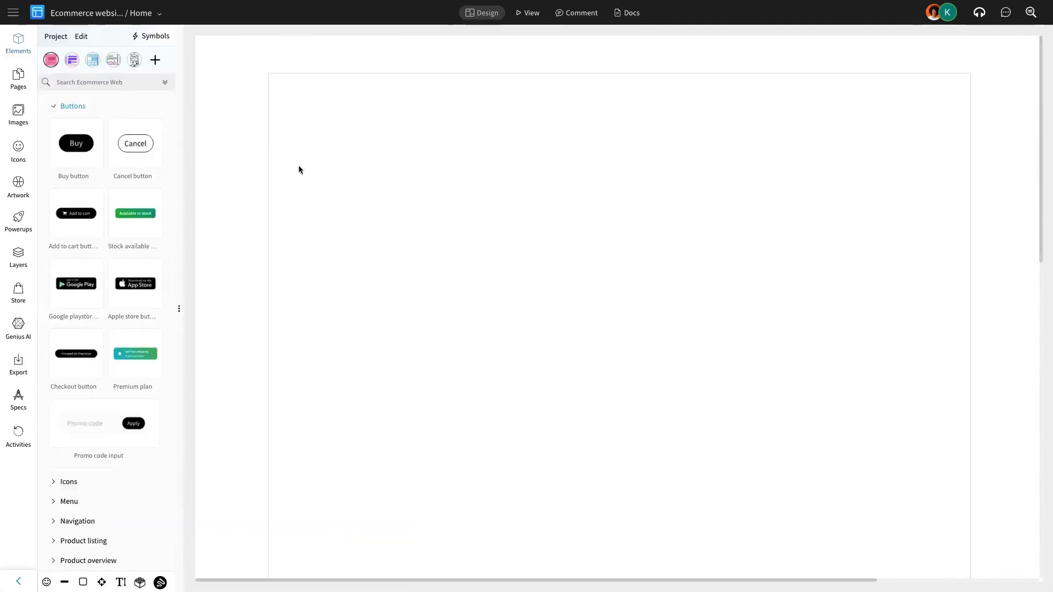
pyautogui.click(77, 108)
pyautogui.click(77, 165)
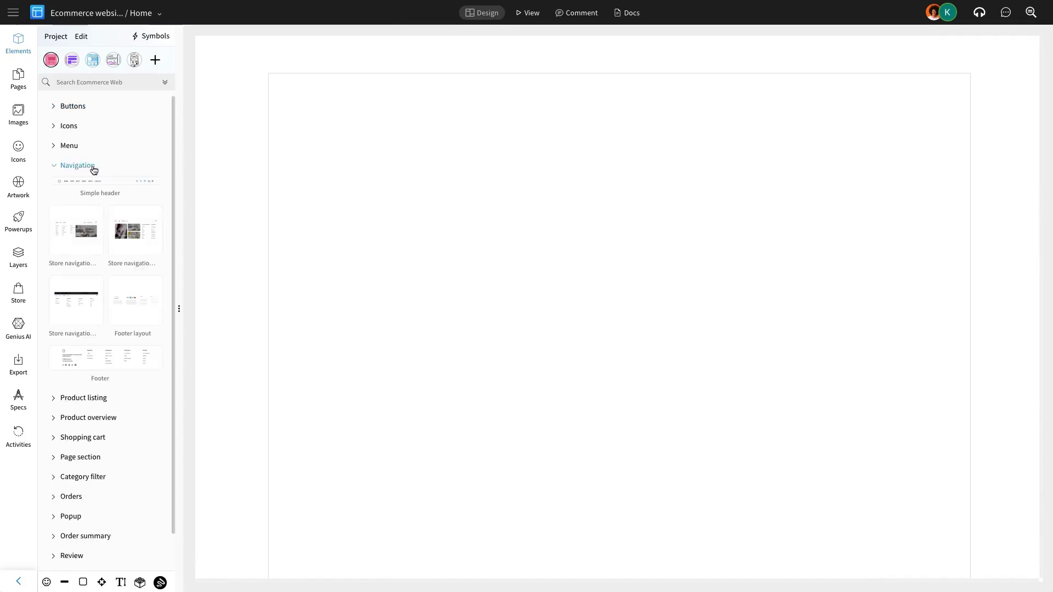
# - Place the Simple header at the frame top and nudge it to X 134, Y 70
pyautogui.moveTo(108, 180); pyautogui.dragTo(517, 97)
pyautogui.press('Up')
pyautogui.press('Up')
pyautogui.press('Up')
pyautogui.press('Up')
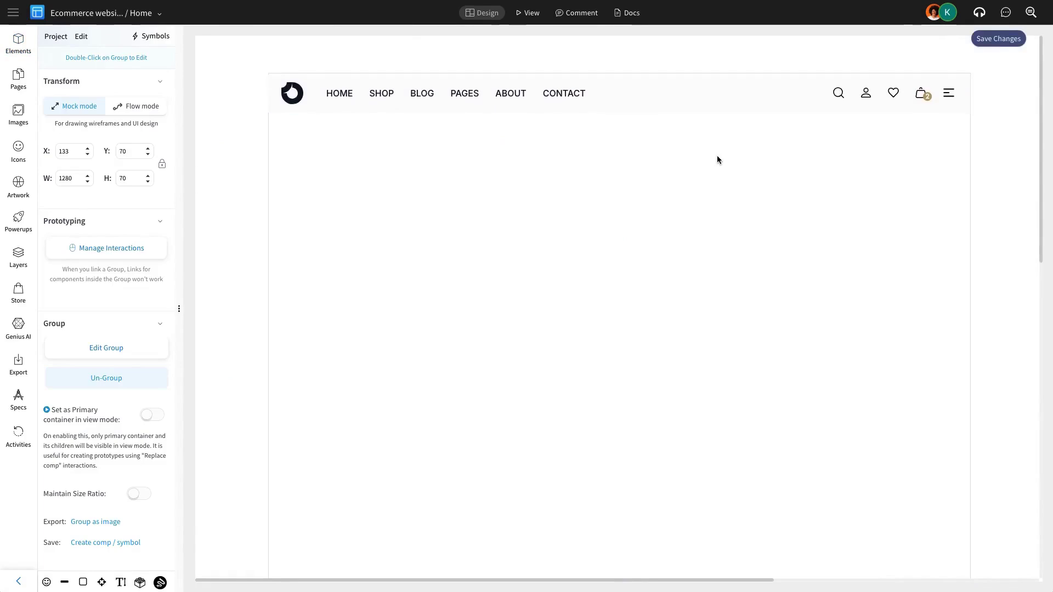
pyautogui.press('Right')
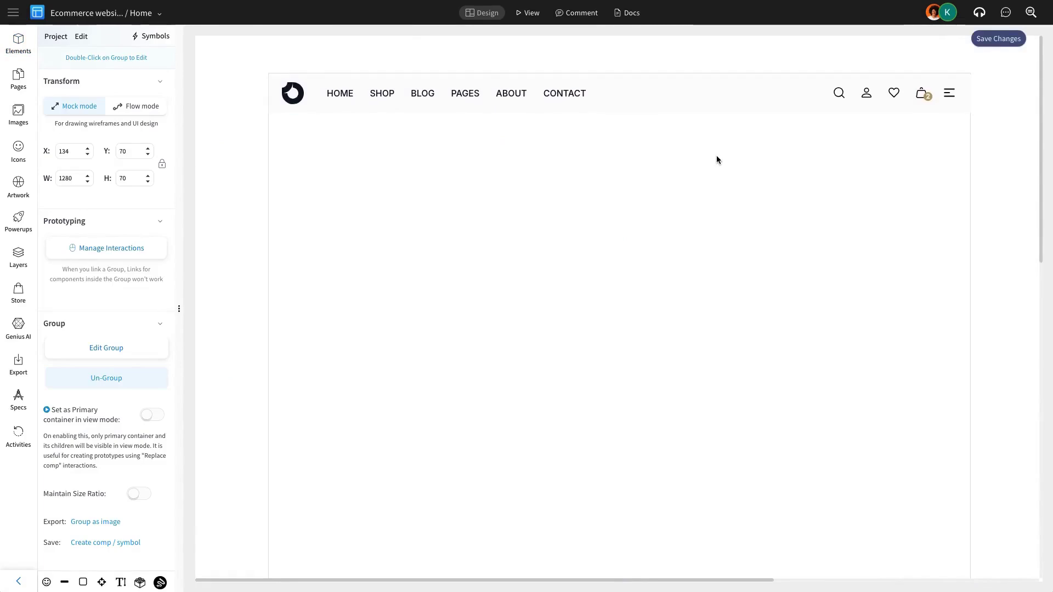
# - Add the 'Summer styles are finally here' promo section with image tiles and centre it on the page frame
pyautogui.click(717, 156)
pyautogui.scroll(-10, 119, 310)
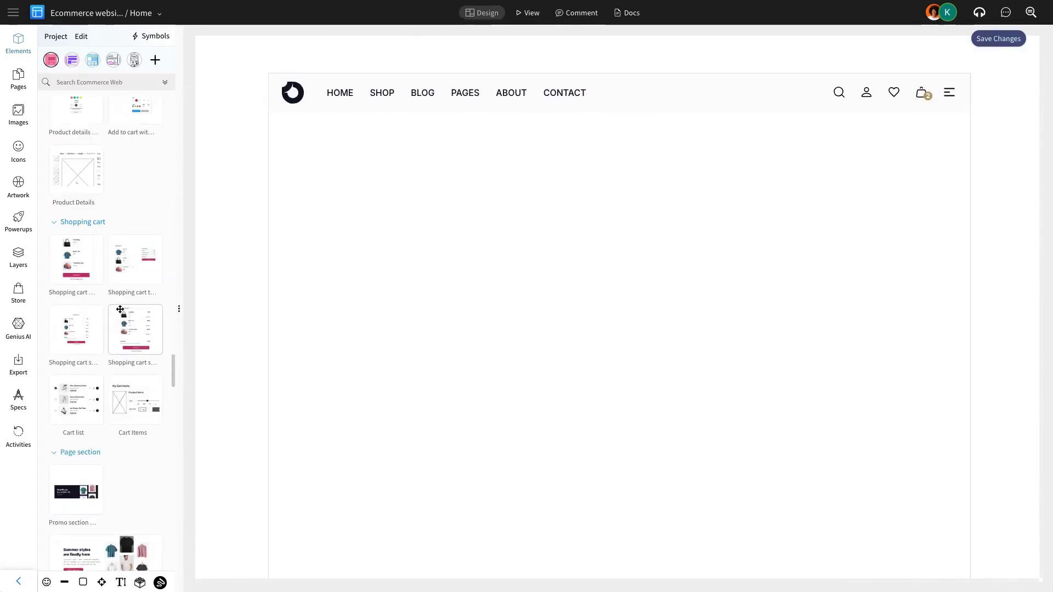
pyautogui.scroll(-6, 120, 309)
pyautogui.moveTo(120, 309); pyautogui.dragTo(602, 216)
pyautogui.keyDown('shift'); pyautogui.click(627, 461); pyautogui.keyUp('shift')
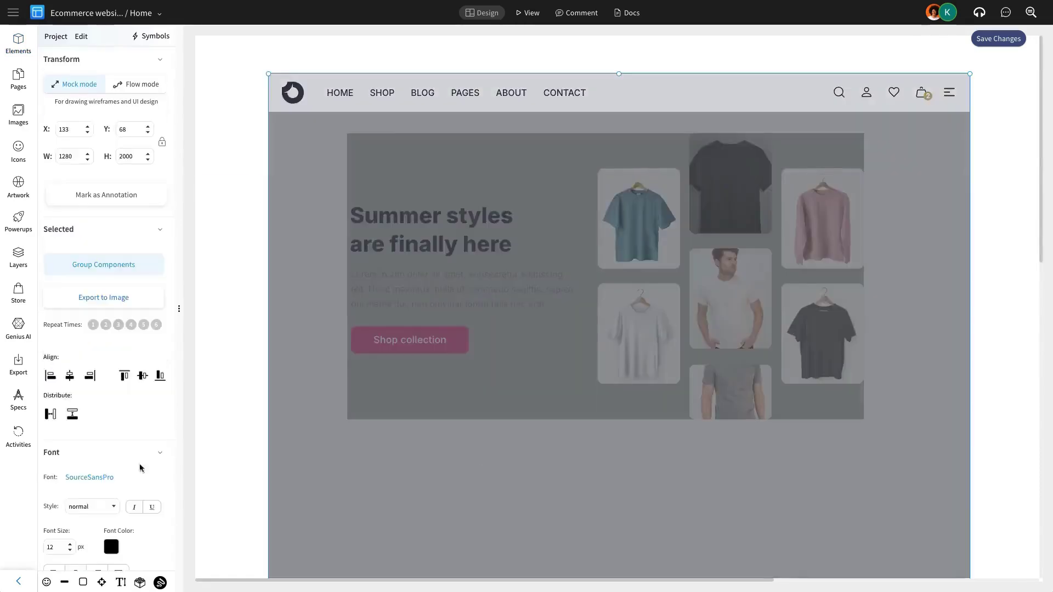
pyautogui.click(70, 377)
pyautogui.click(577, 349)
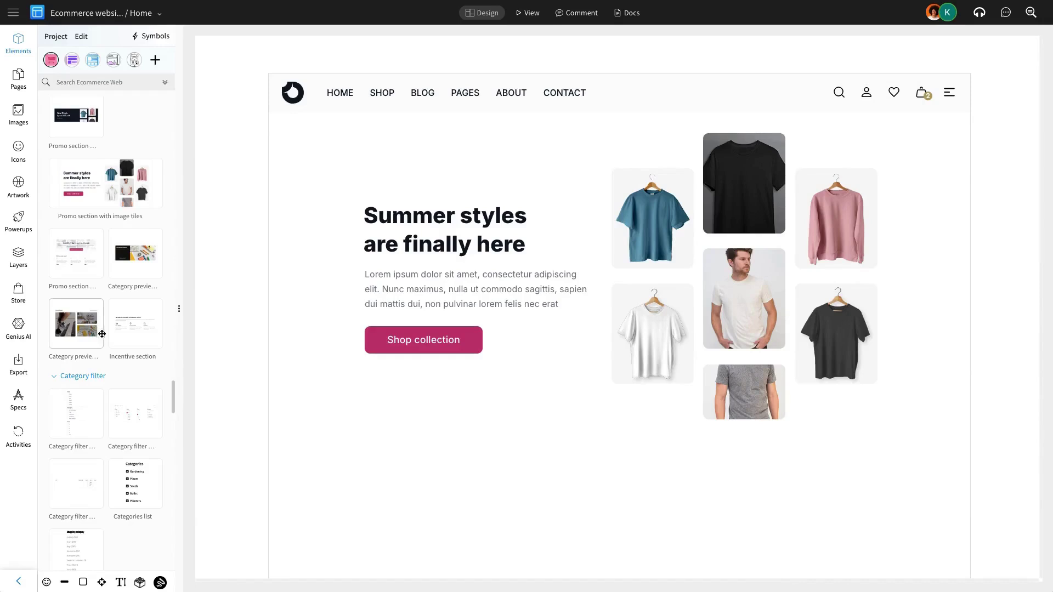
# - Add the Shop by Category preview, delete its background rectangle and centre it on the page
pyautogui.scroll(-5, 518, 385)
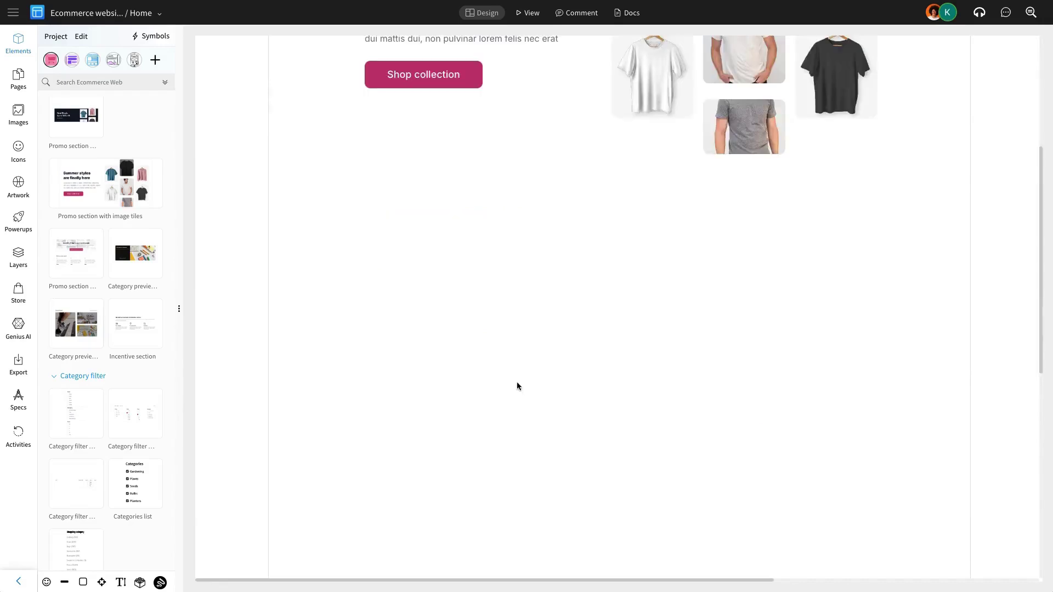
pyautogui.moveTo(82, 327); pyautogui.dragTo(531, 281)
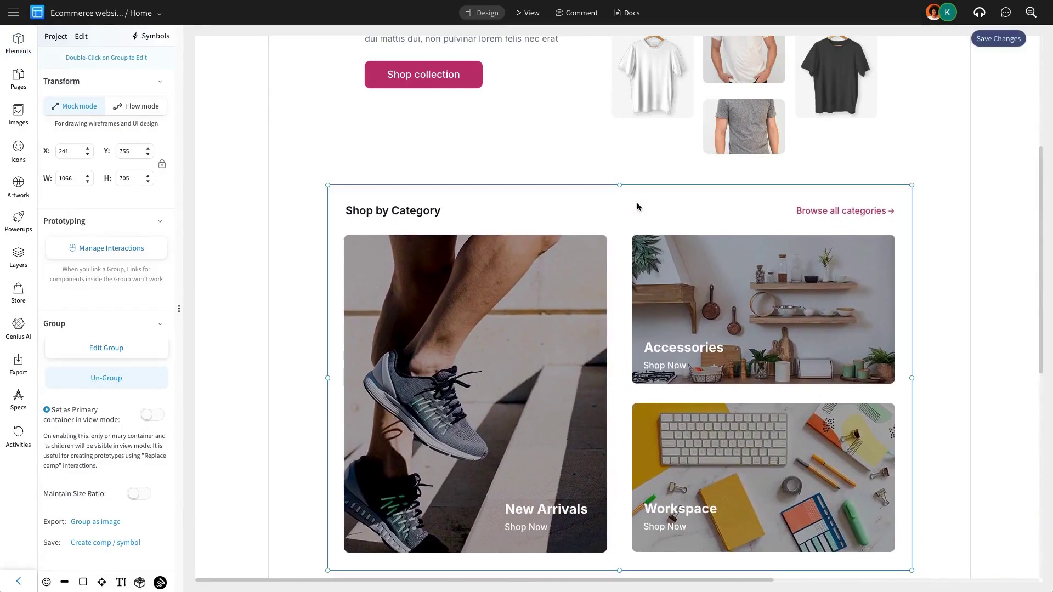
pyautogui.doubleClick(647, 203)
pyautogui.click(647, 203)
pyautogui.press('Delete')
pyautogui.click(711, 300)
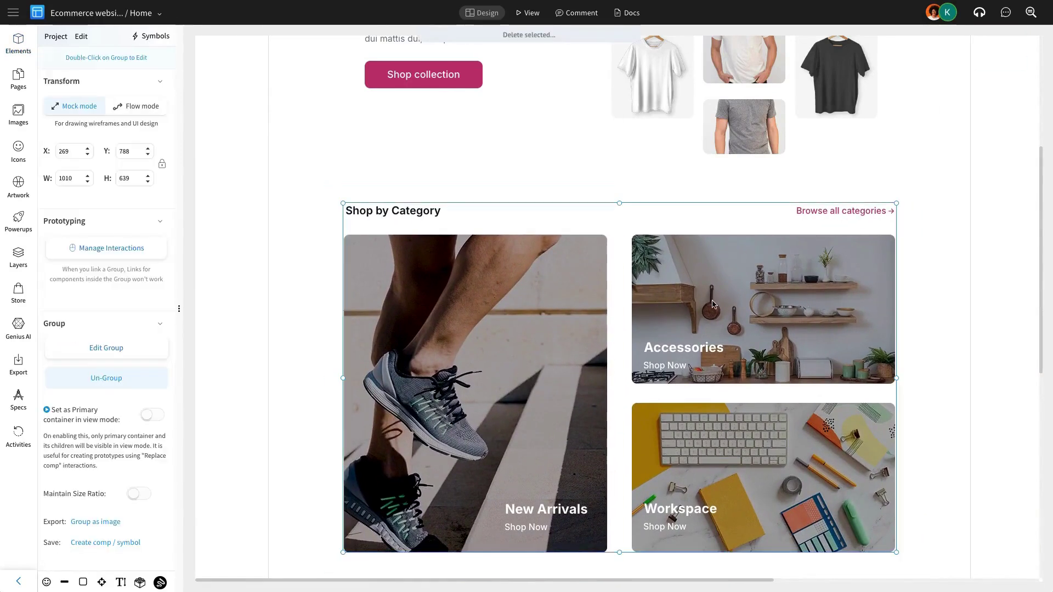
pyautogui.moveTo(713, 301); pyautogui.dragTo(716, 291)
pyautogui.keyDown('shift'); pyautogui.click(927, 171); pyautogui.keyUp('shift')
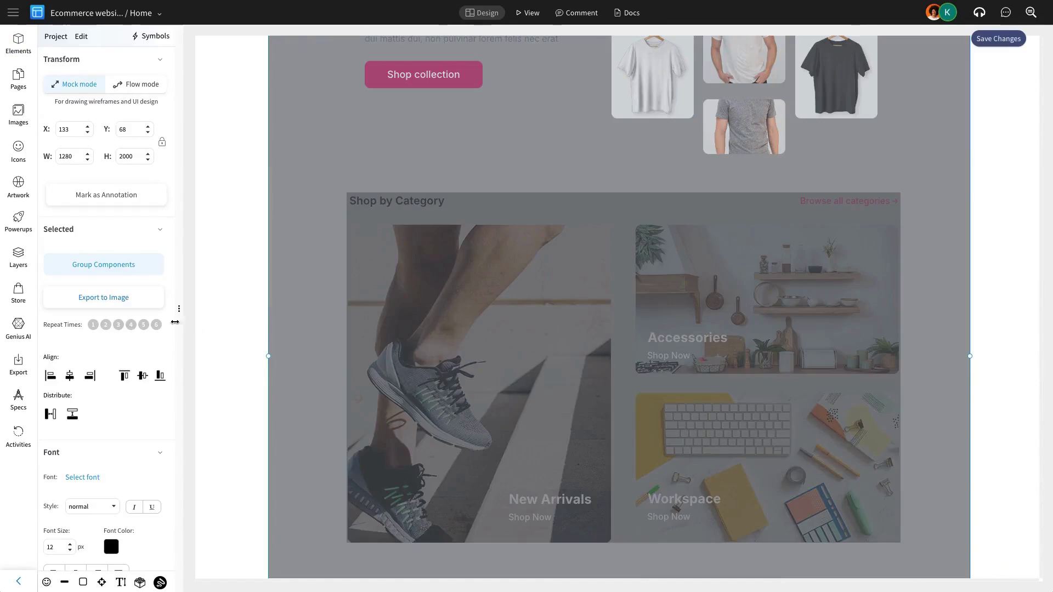
pyautogui.click(70, 375)
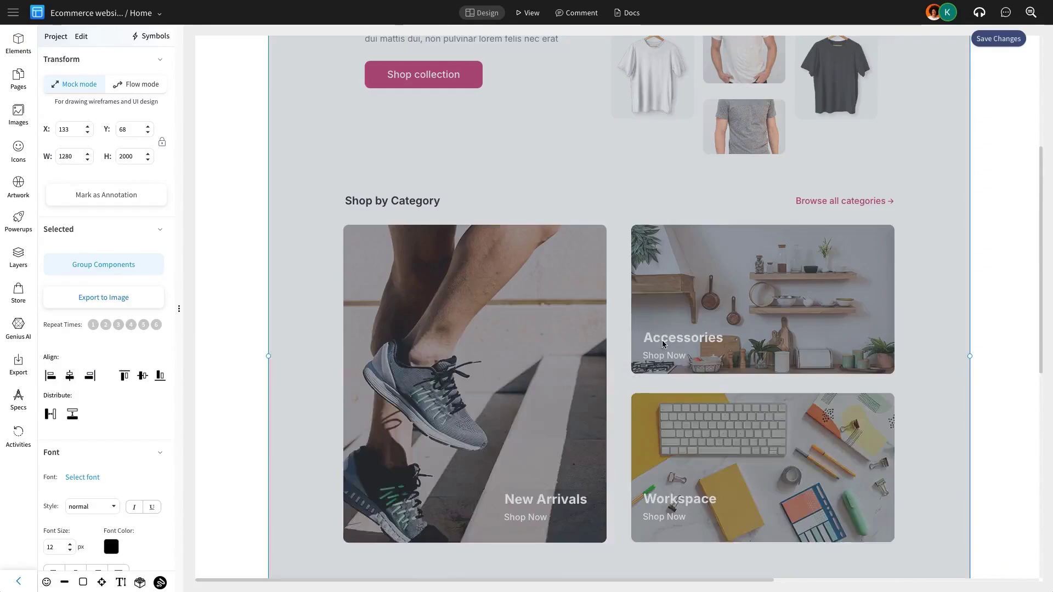
# - Add the 'Customers also purchased' product list of four Basic Tees under the category banners
pyautogui.scroll(20, 144, 227)
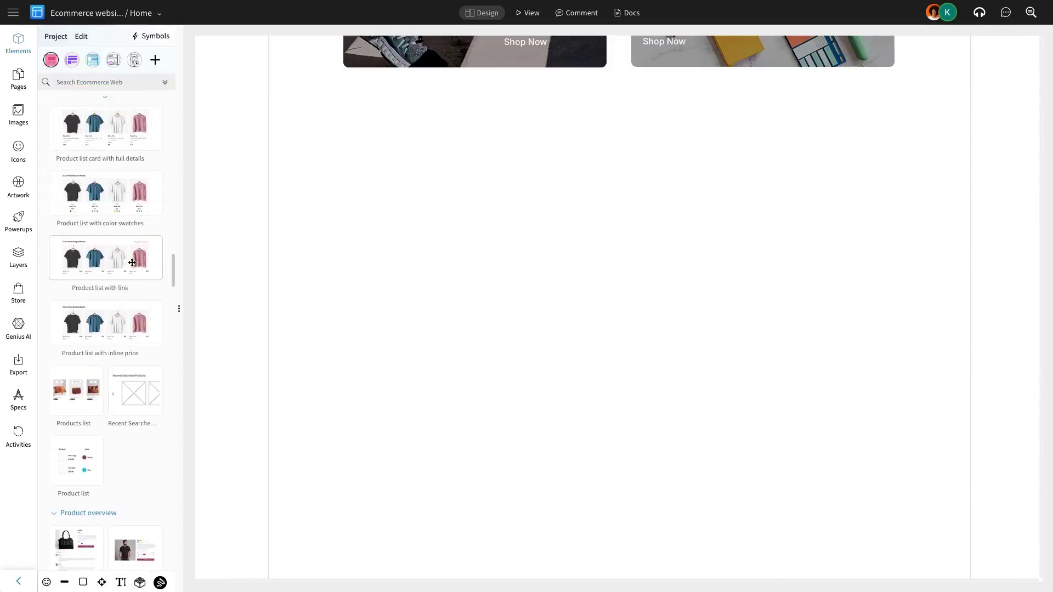
pyautogui.moveTo(132, 263); pyautogui.dragTo(604, 186)
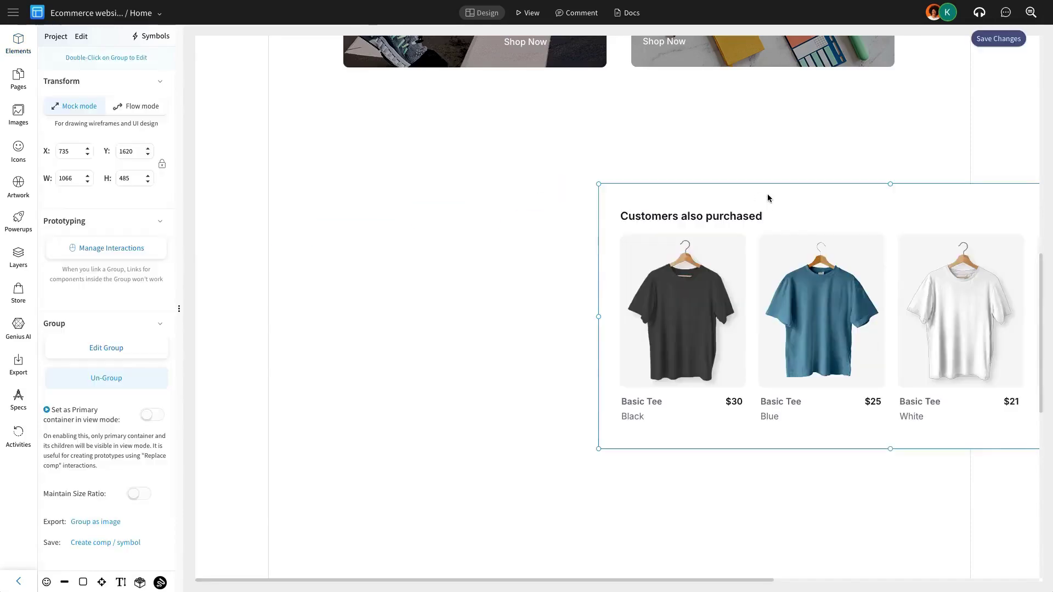
pyautogui.moveTo(849, 298); pyautogui.dragTo(567, 207)
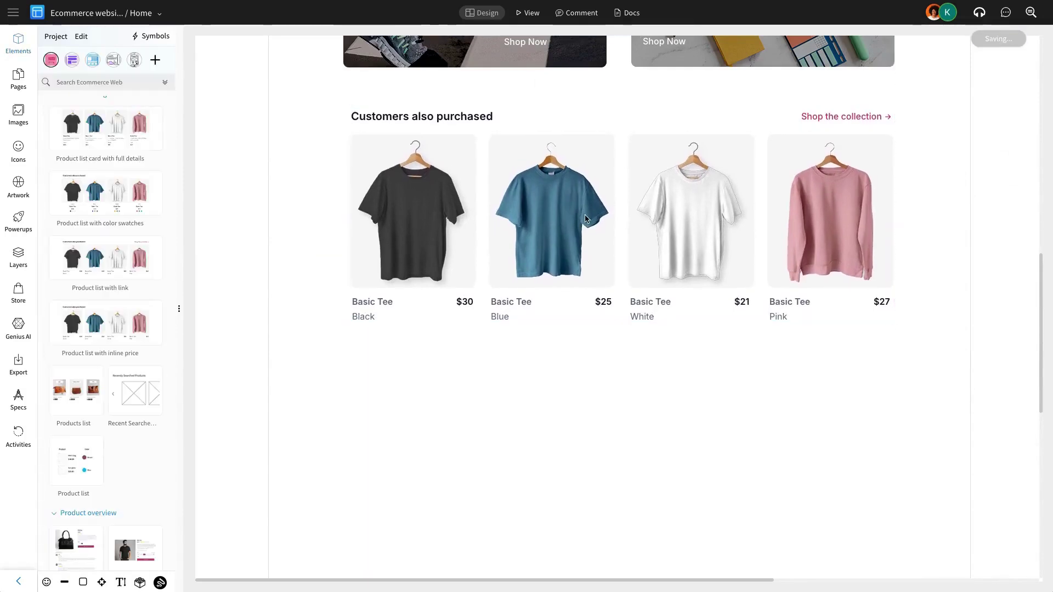
pyautogui.scroll(-1, 582, 212)
pyautogui.scroll(-15, 96, 254)
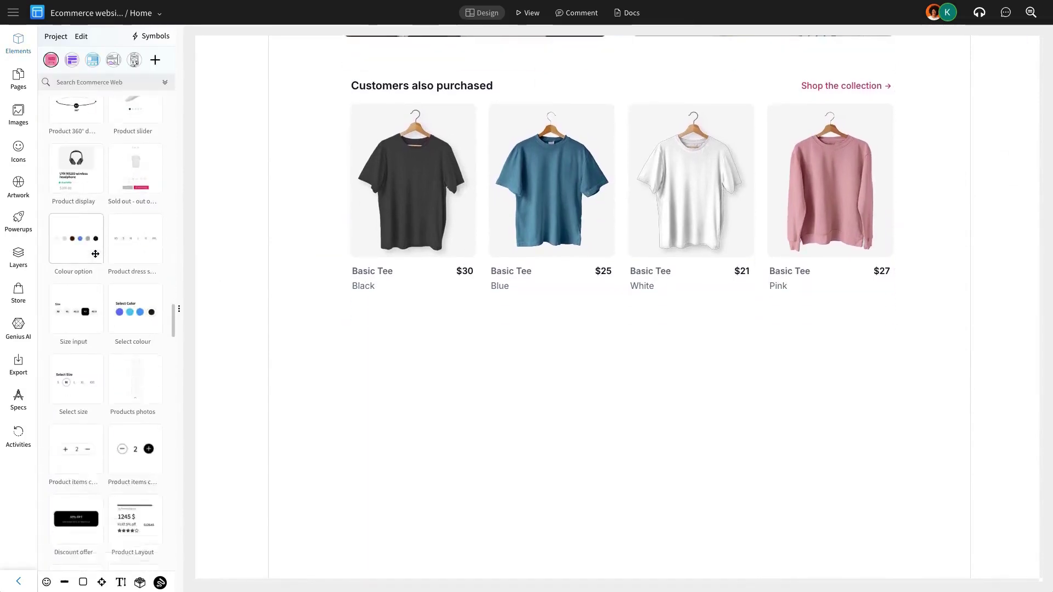
pyautogui.scroll(-8, 97, 253)
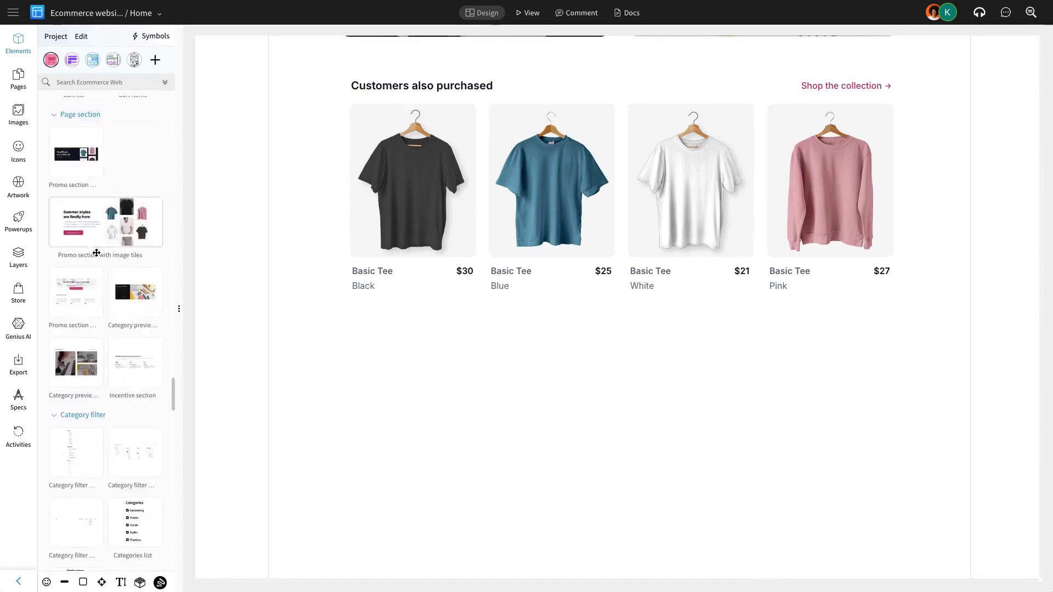
# - Add the 'Get 25% off' promo section, delete its background box and image, and centre it
pyautogui.scroll(-3, 567, 331)
pyautogui.moveTo(71, 304); pyautogui.dragTo(686, 228)
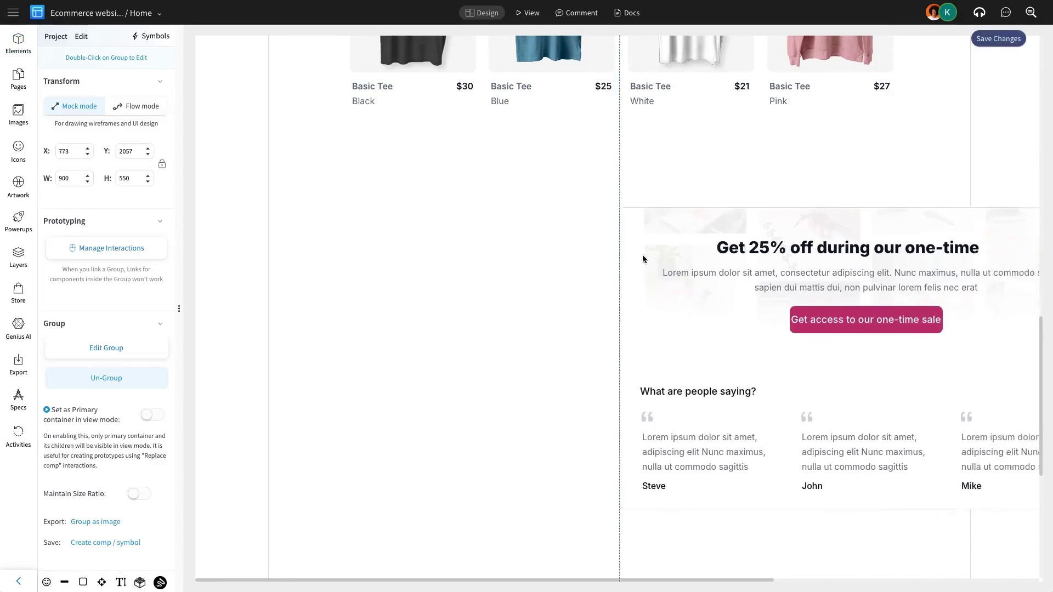
pyautogui.doubleClick(816, 312)
pyautogui.click(816, 313)
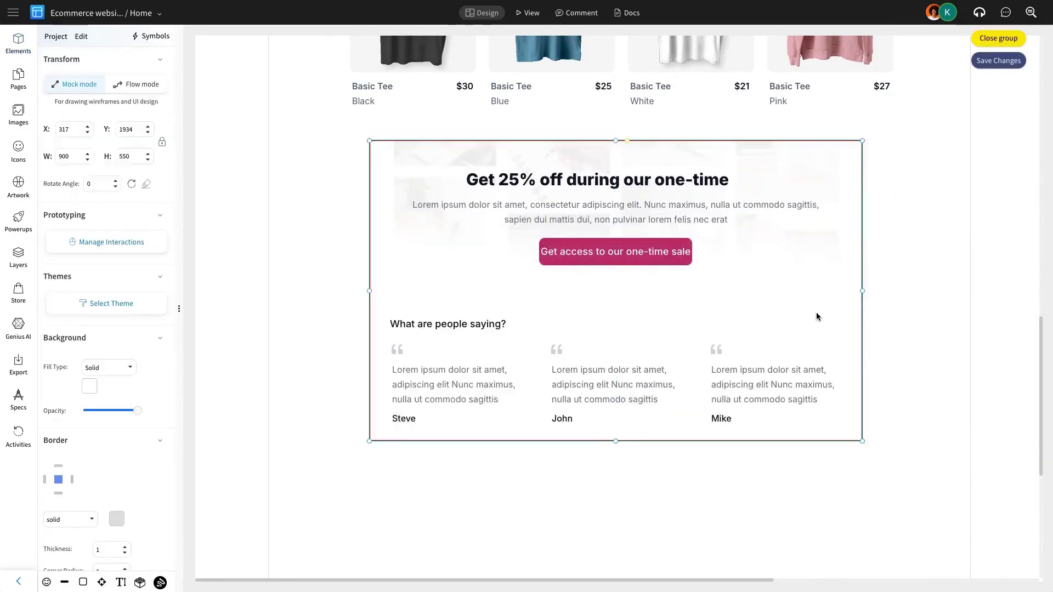
pyautogui.press('Delete')
pyautogui.click(830, 267)
pyautogui.click(823, 269)
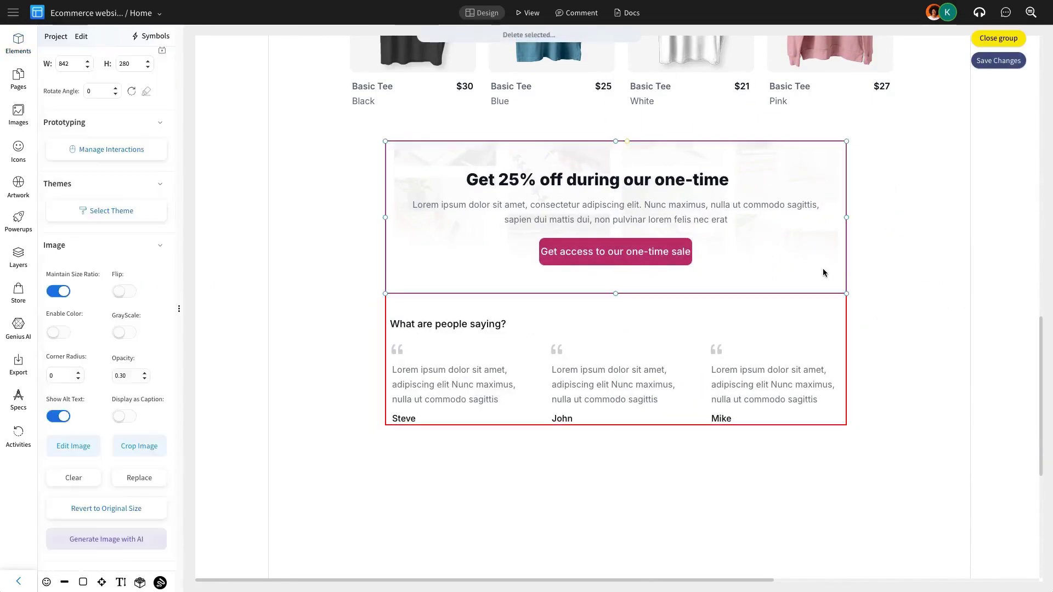
pyautogui.press('Delete')
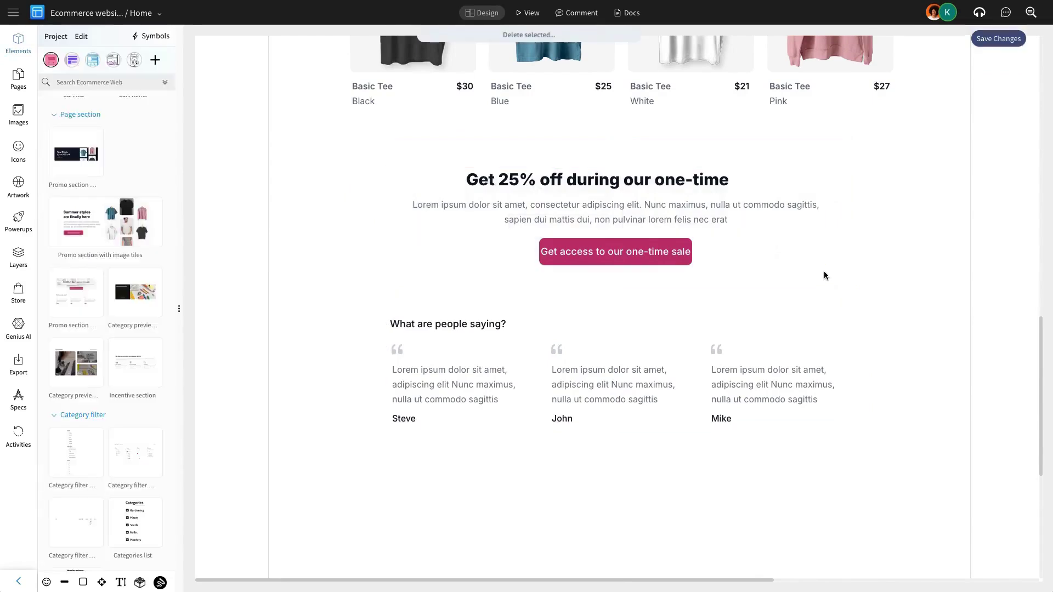
pyautogui.moveTo(646, 253); pyautogui.dragTo(643, 242)
# - Add a footer below the testimonials
pyautogui.scroll(-10, 141, 214)
pyautogui.moveTo(139, 235); pyautogui.dragTo(580, 502)
pyautogui.scroll(-3, 602, 387)
pyautogui.moveTo(756, 420); pyautogui.dragTo(453, 382)
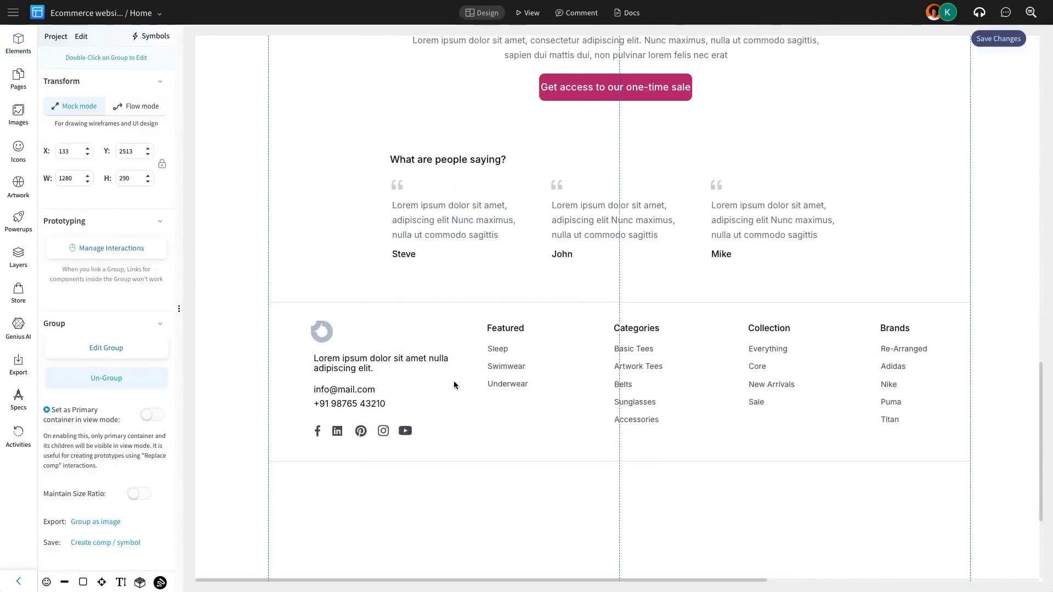
# - Trim the page frame's bottom edge up to 2735 px so it ends at the footer
pyautogui.click(604, 472)
pyautogui.scroll(-4, 605, 472)
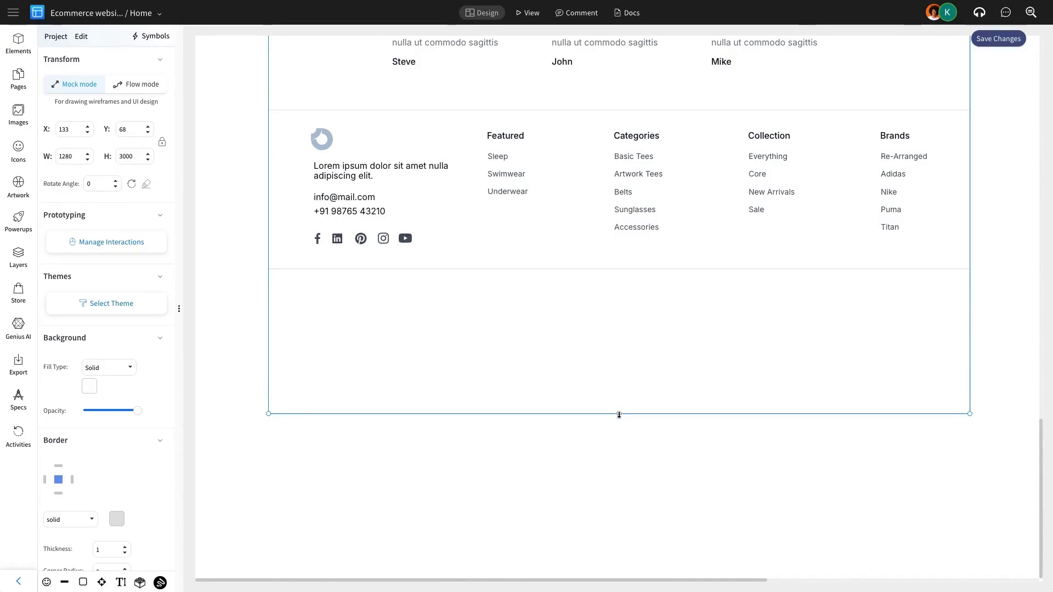
pyautogui.moveTo(619, 415); pyautogui.dragTo(622, 268)
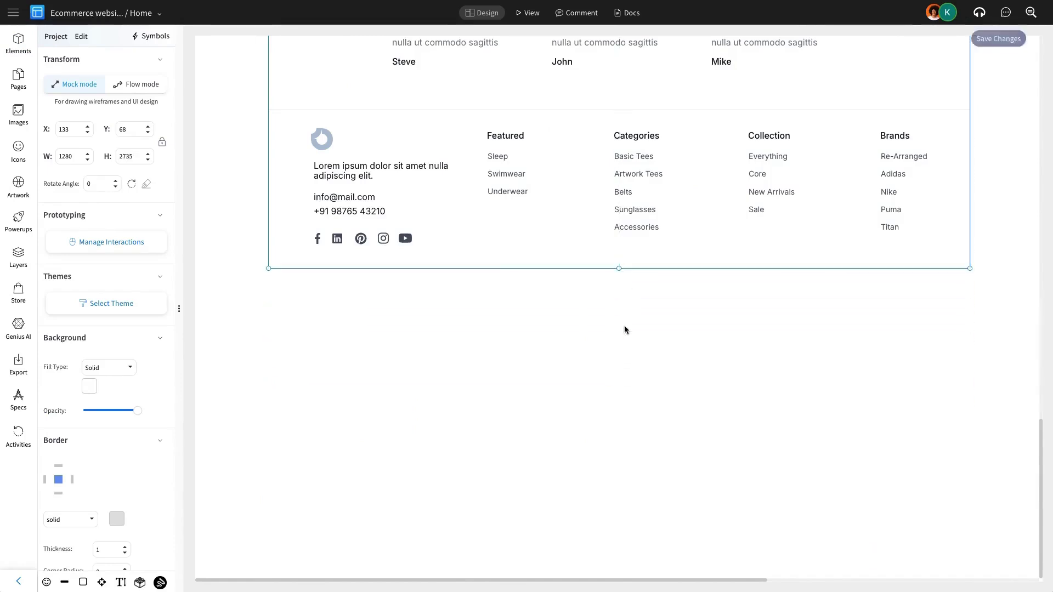
pyautogui.click(624, 330)
pyautogui.scroll(4, 625, 334)
# - Give the footer a light grey background fill
pyautogui.click(570, 362)
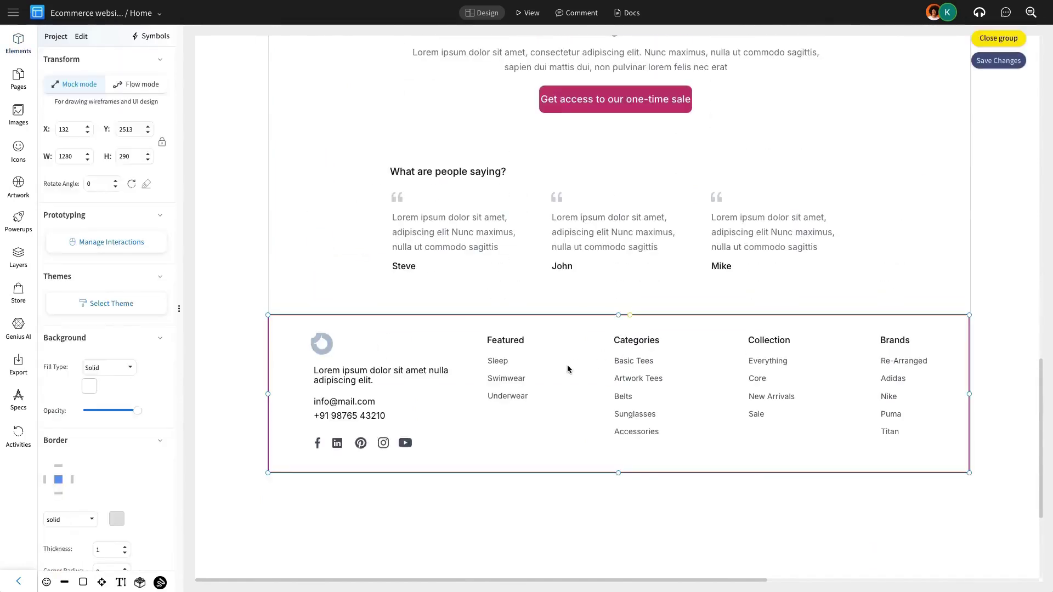
pyautogui.click(89, 386)
pyautogui.click(119, 464)
pyautogui.click(162, 443)
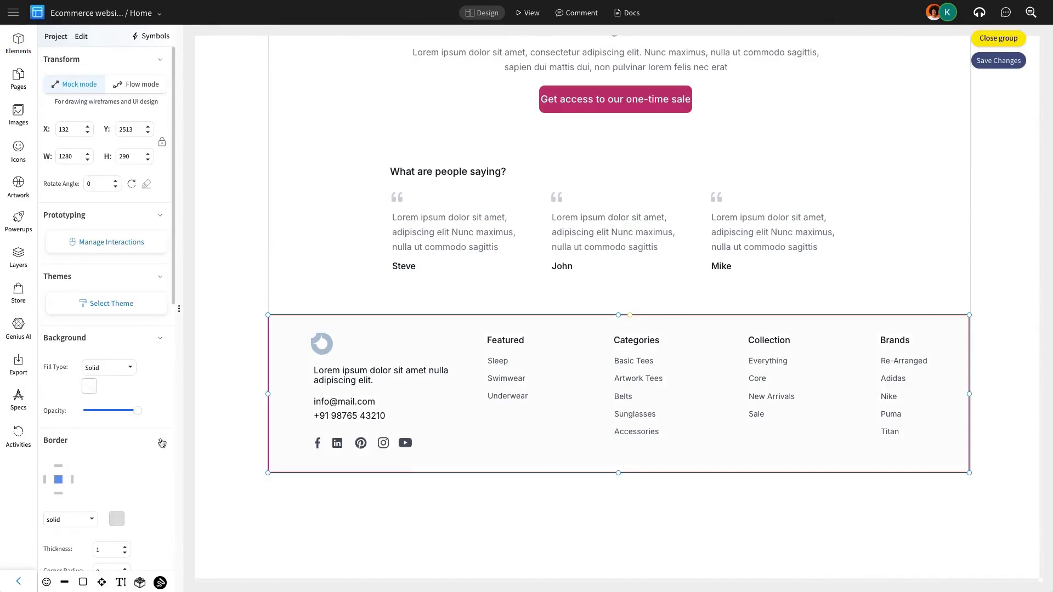
pyautogui.click(239, 407)
# - Adjust the footer logo's colour so it appears dark
pyautogui.doubleClick(327, 350)
pyautogui.doubleClick(321, 351)
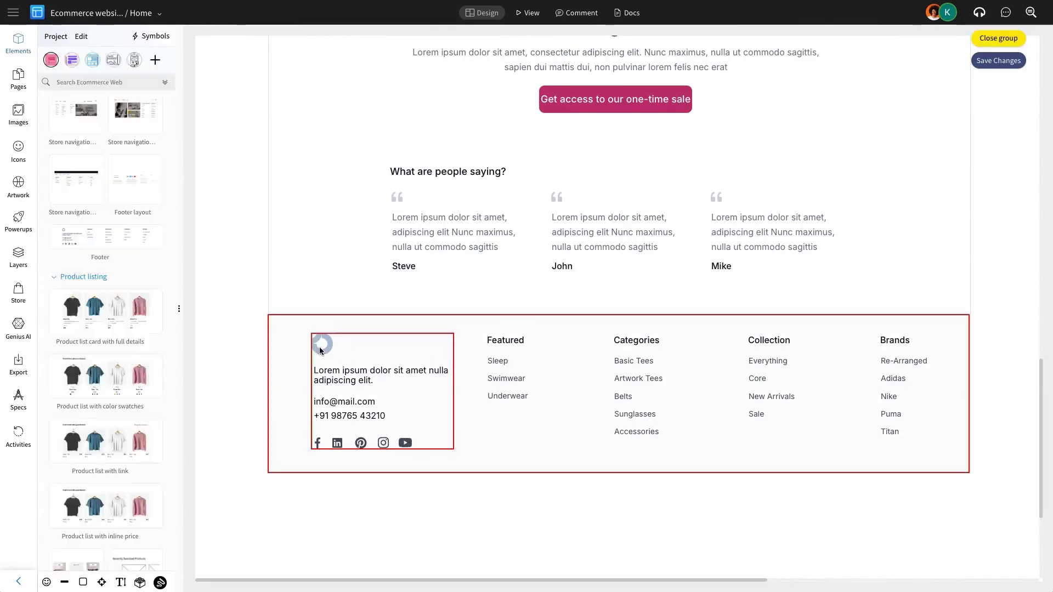
pyautogui.click(321, 351)
pyautogui.click(51, 549)
pyautogui.click(162, 425)
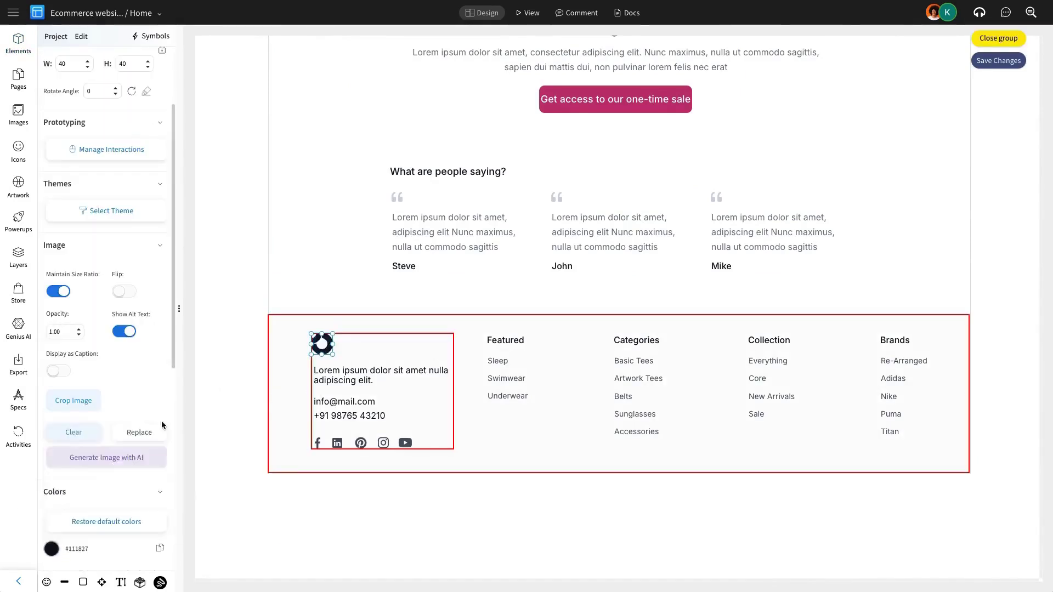
pyautogui.press('Escape')
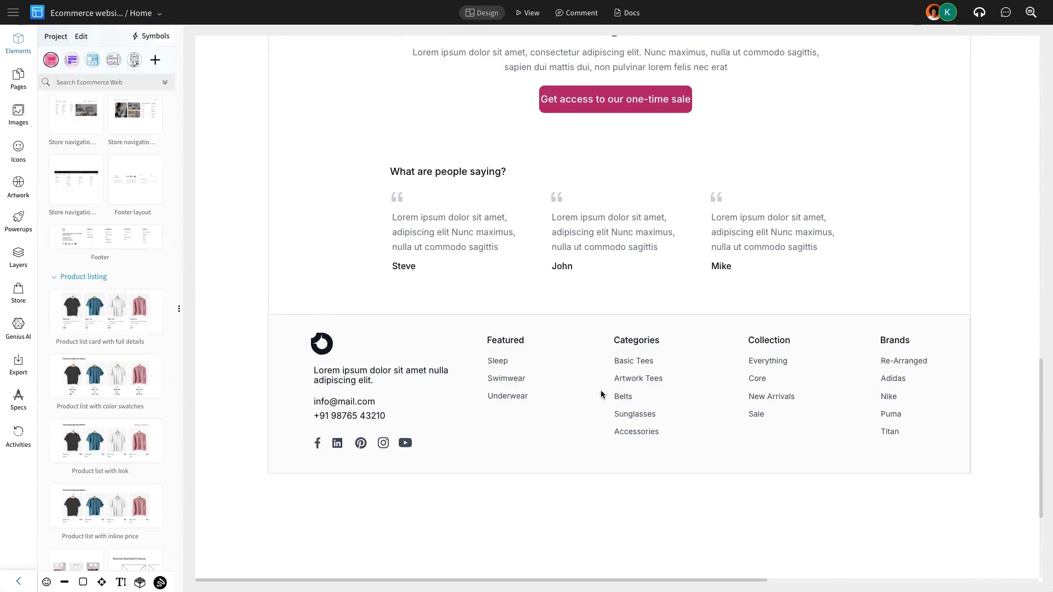
# - Check the sale and Shop by Category sections, then save the Home page changes
pyautogui.scroll(5, 602, 394)
pyautogui.click(607, 434)
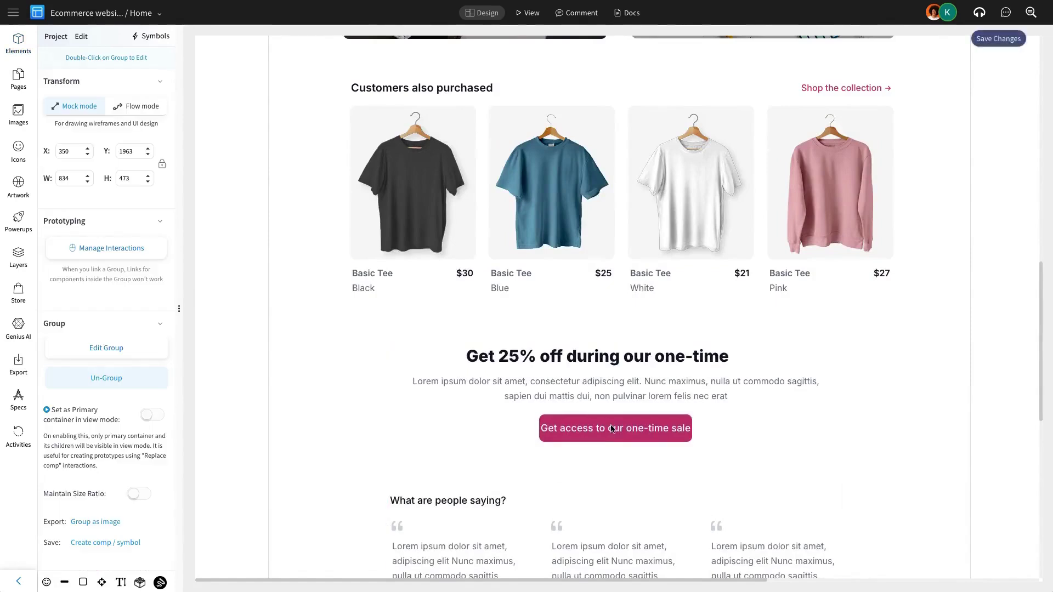
pyautogui.scroll(4, 612, 427)
pyautogui.scroll(4, 612, 419)
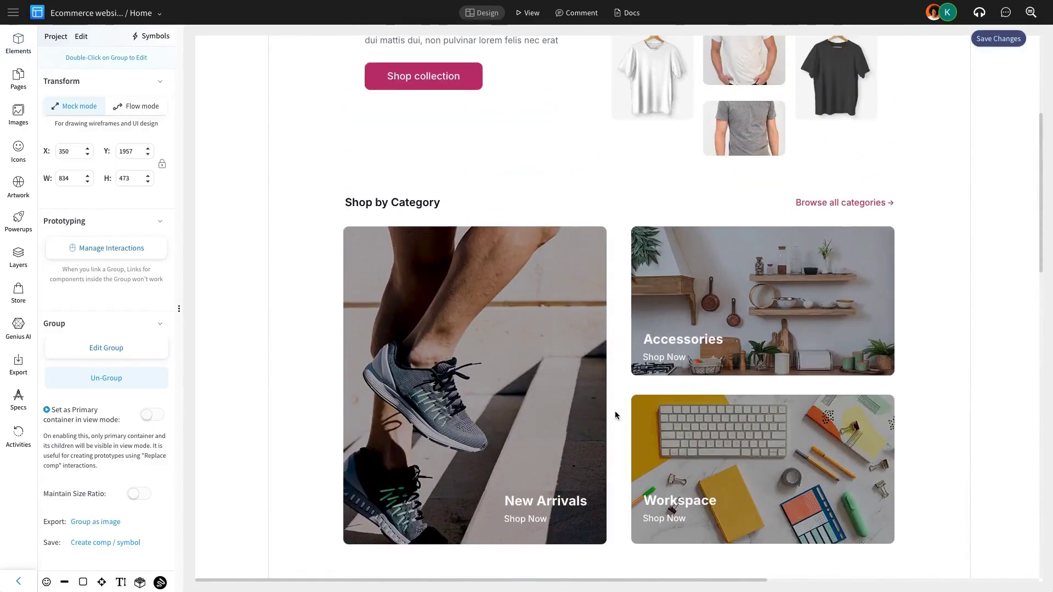
pyautogui.click(615, 414)
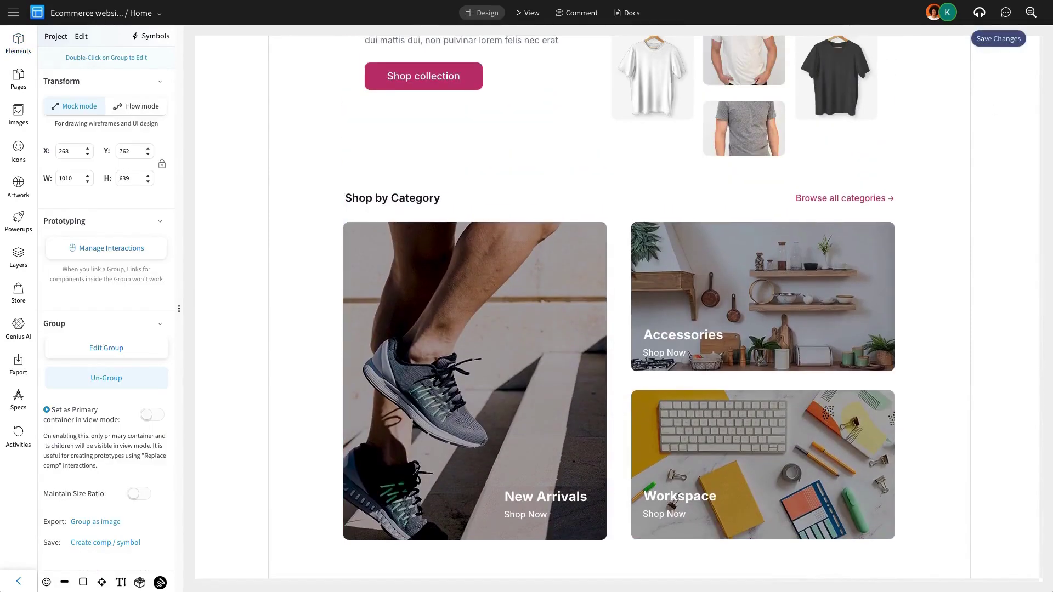
pyautogui.click(998, 38)
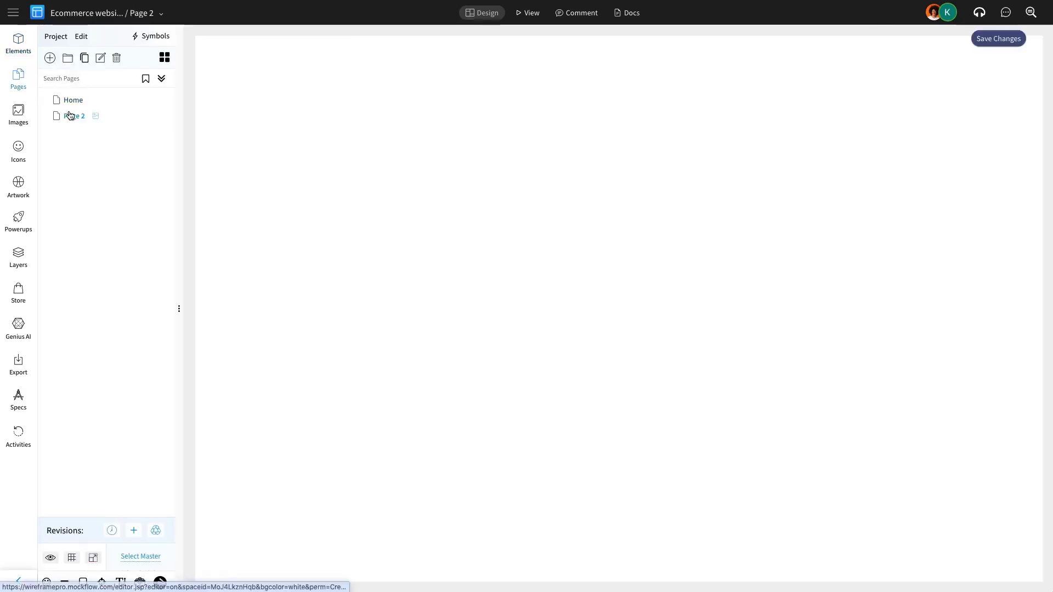
# - Rename Page 2 to Product
pyautogui.doubleClick(71, 116)
pyautogui.press('super+a')
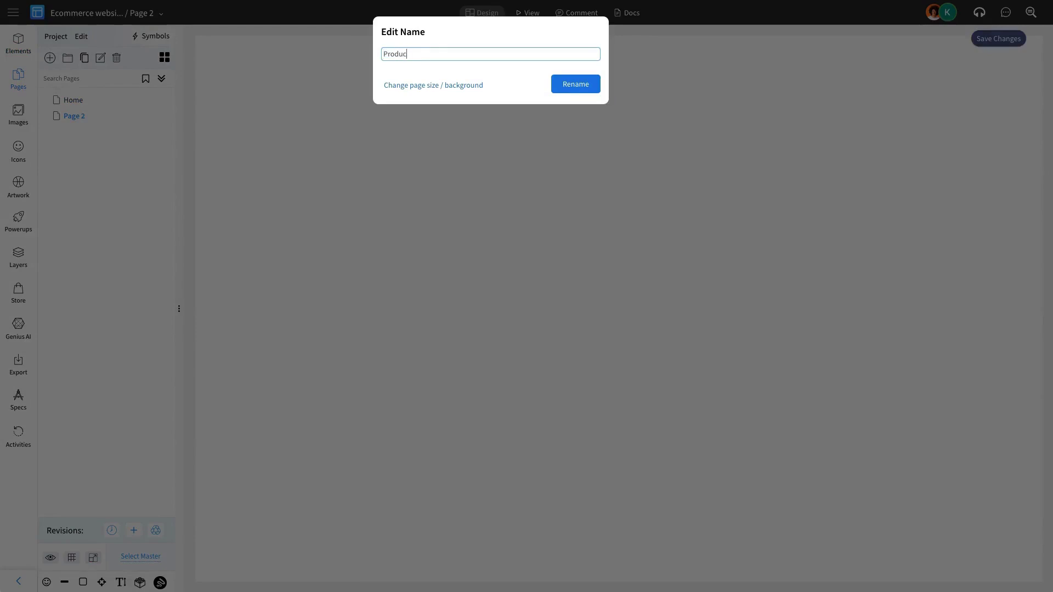
pyautogui.press('Return')
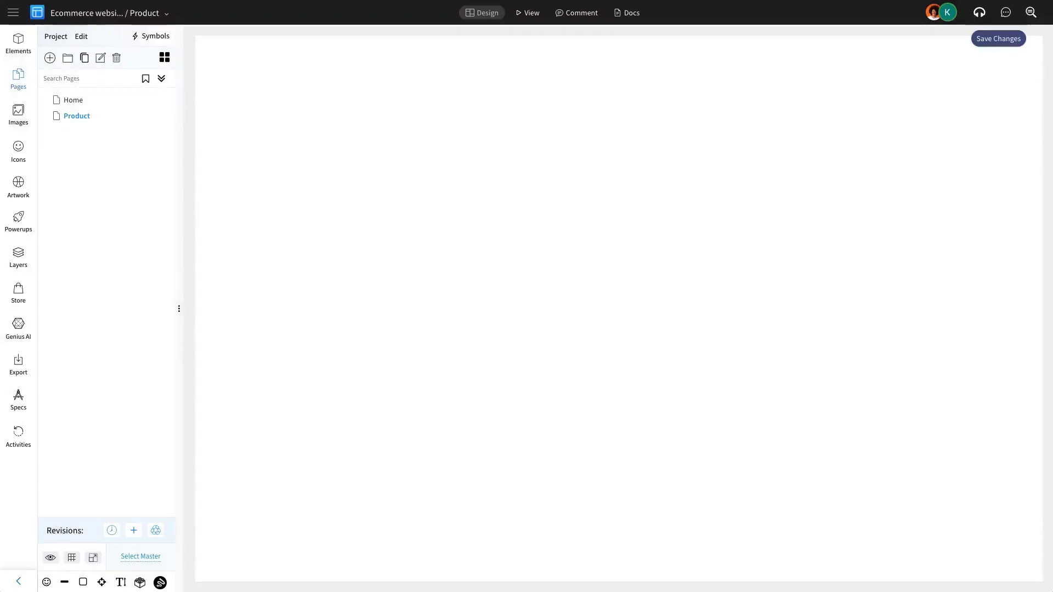
# - Add a large rectangle from the Controls pack to the Product page
pyautogui.click(19, 39)
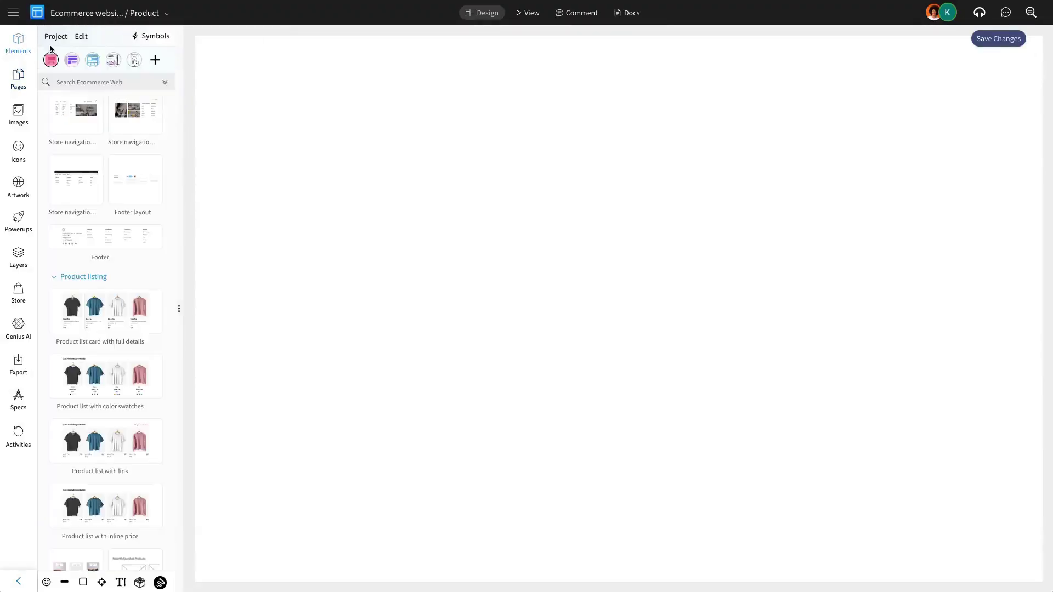
pyautogui.click(157, 60)
pyautogui.click(223, 124)
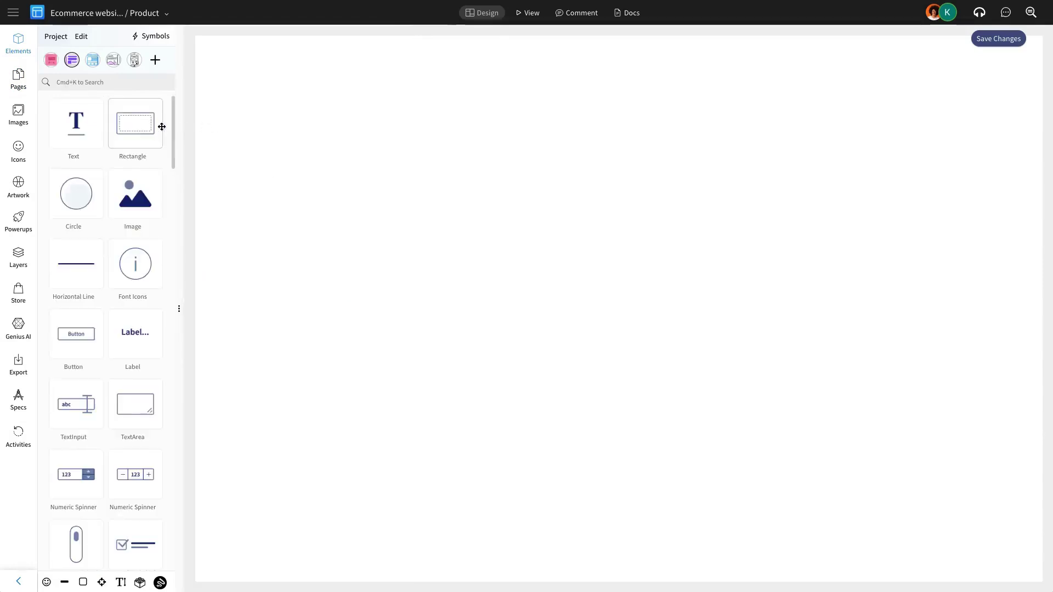
pyautogui.moveTo(162, 127); pyautogui.dragTo(386, 127)
# - Switch to the Ecommerce Web pack and expand its Navigation category
pyautogui.click(19, 42)
pyautogui.click(155, 60)
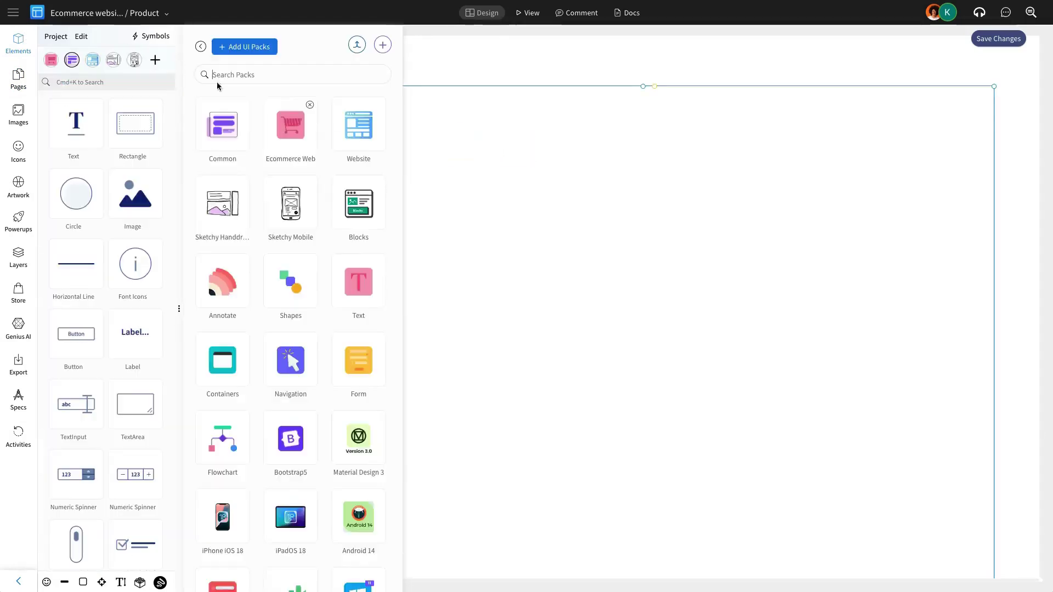
pyautogui.click(293, 124)
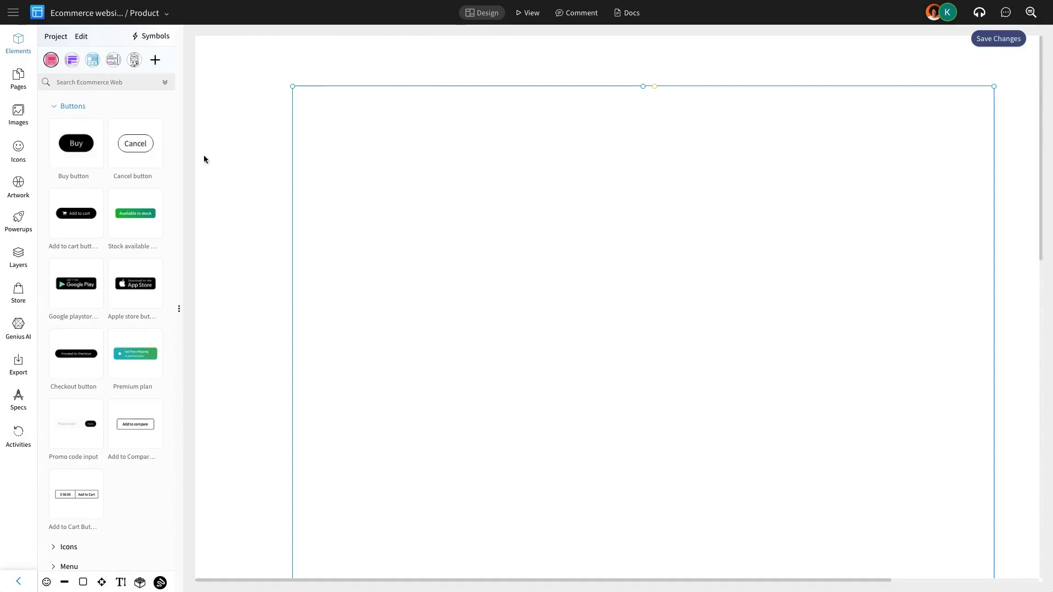
pyautogui.click(83, 109)
pyautogui.click(78, 165)
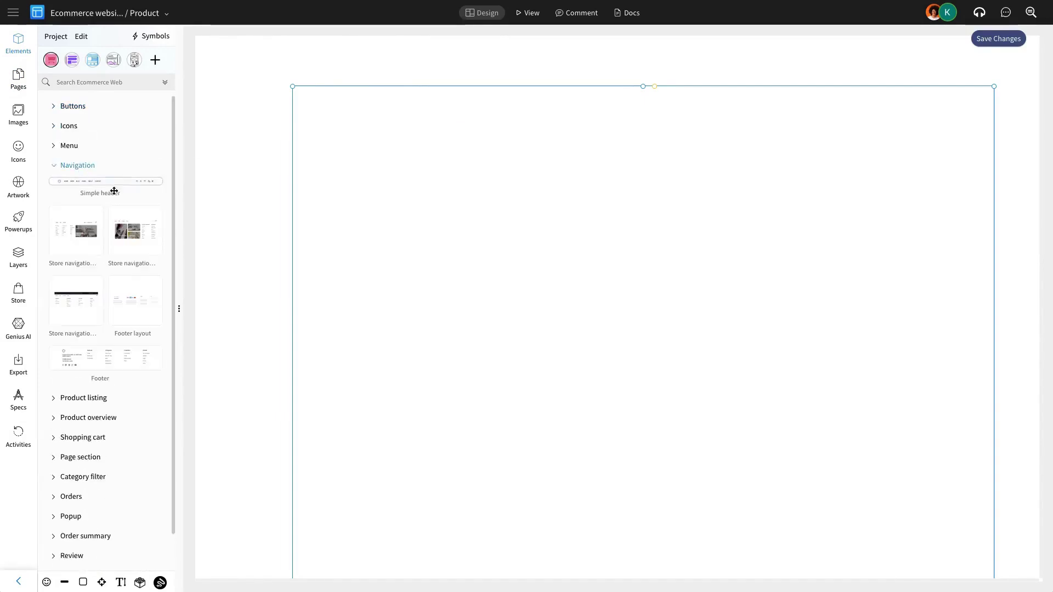
# - Place the navigation header on the Product page and centre it on the page frame
pyautogui.moveTo(114, 191); pyautogui.dragTo(649, 120)
pyautogui.doubleClick(677, 110)
pyautogui.scroll(-3, 115, 174)
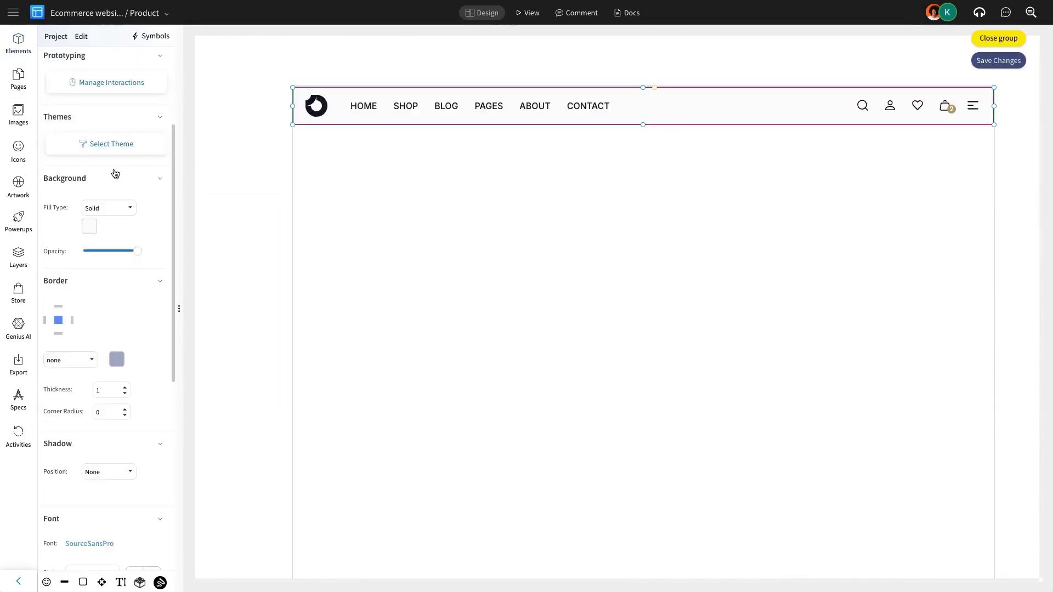
pyautogui.scroll(3, 105, 175)
pyautogui.click(998, 38)
pyautogui.click(508, 117)
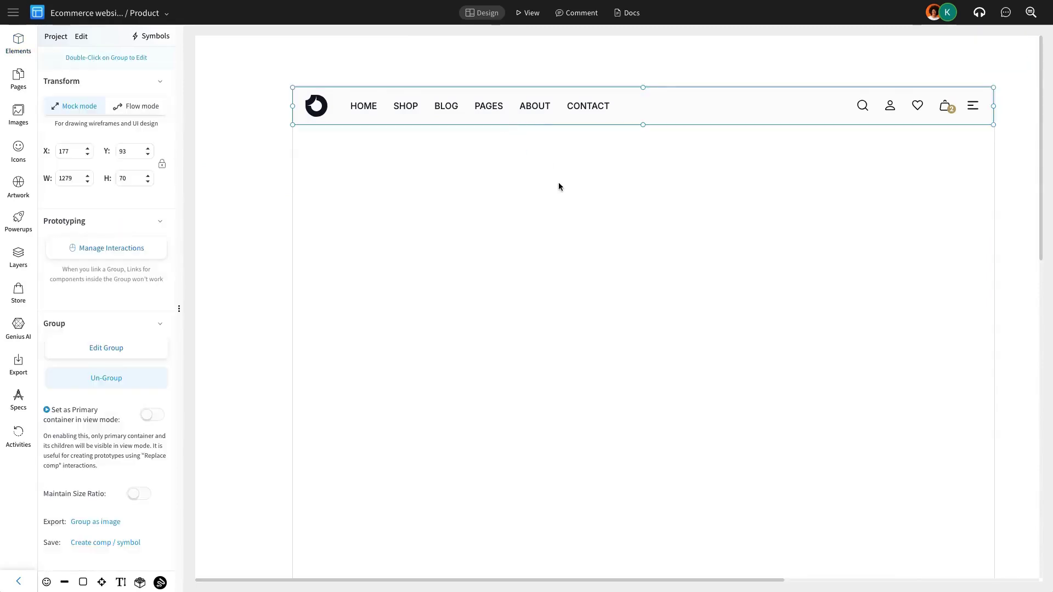
pyautogui.keyDown('shift'); pyautogui.click(559, 182); pyautogui.keyUp('shift')
pyautogui.click(70, 376)
pyautogui.click(725, 84)
pyautogui.click(586, 110)
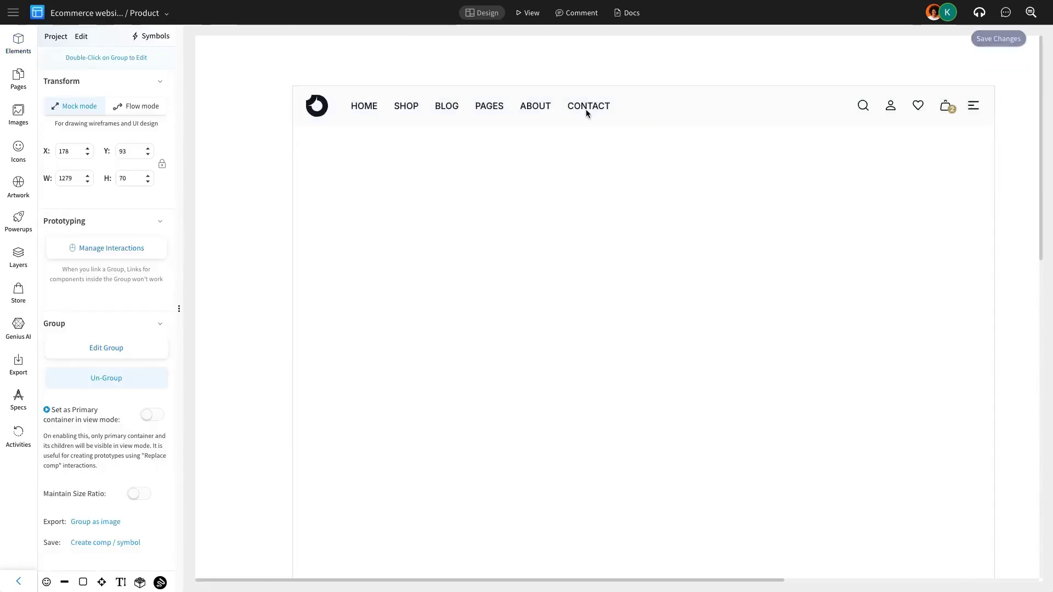
# - Search the basic pack for 'bre' and drop Breadcrumb Nav just below the header
pyautogui.click(574, 132)
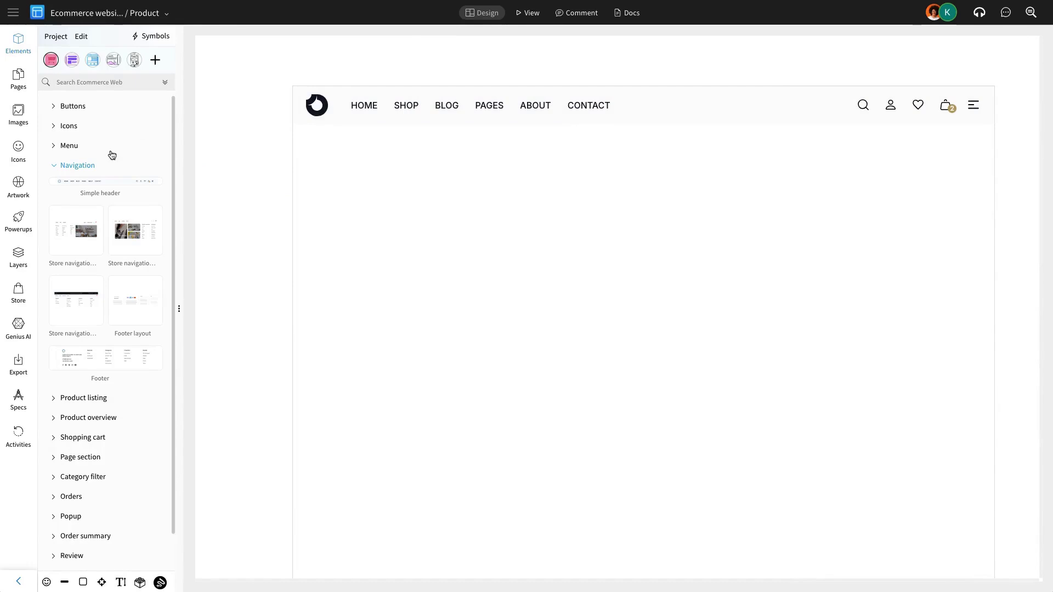
pyautogui.click(154, 61)
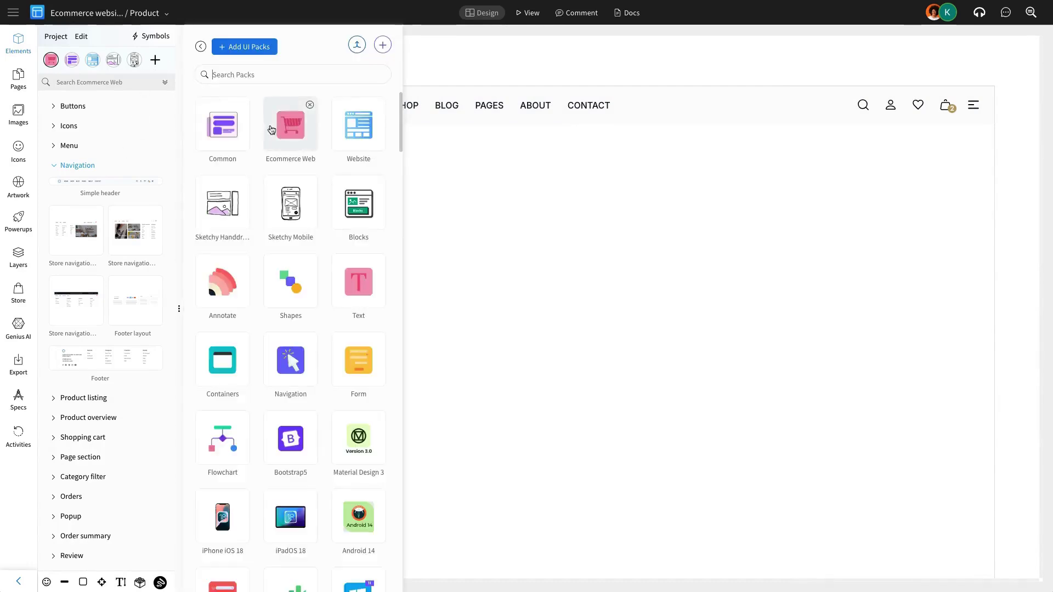
pyautogui.click(238, 127)
pyautogui.click(137, 81)
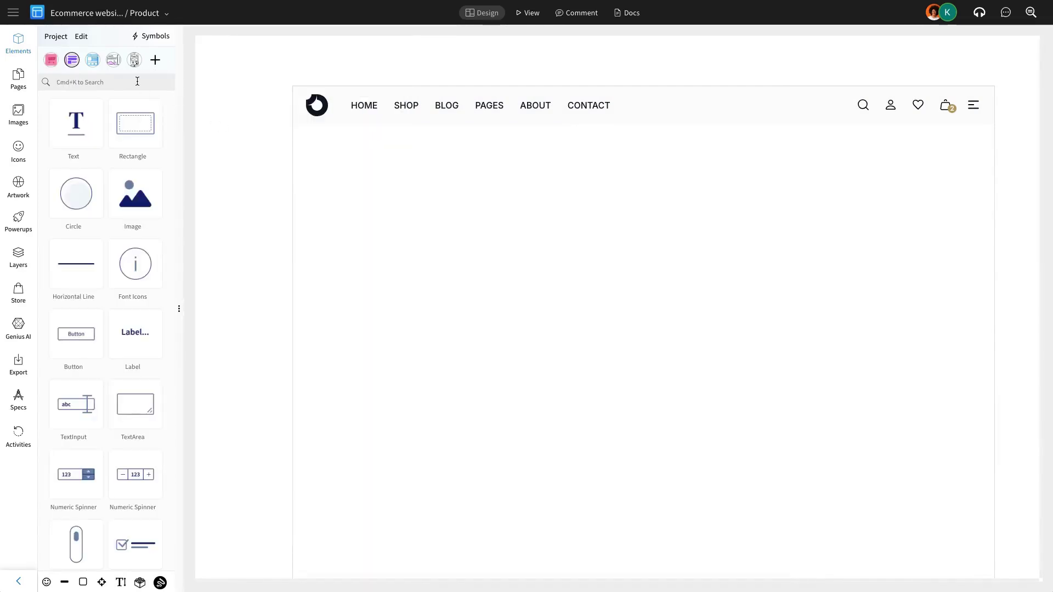
pyautogui.write('bre')
pyautogui.moveTo(77, 123); pyautogui.dragTo(387, 168)
# - Place a Basic Tee product overview from the Ecommerce Web pack below the breadcrumb
pyautogui.click(261, 141)
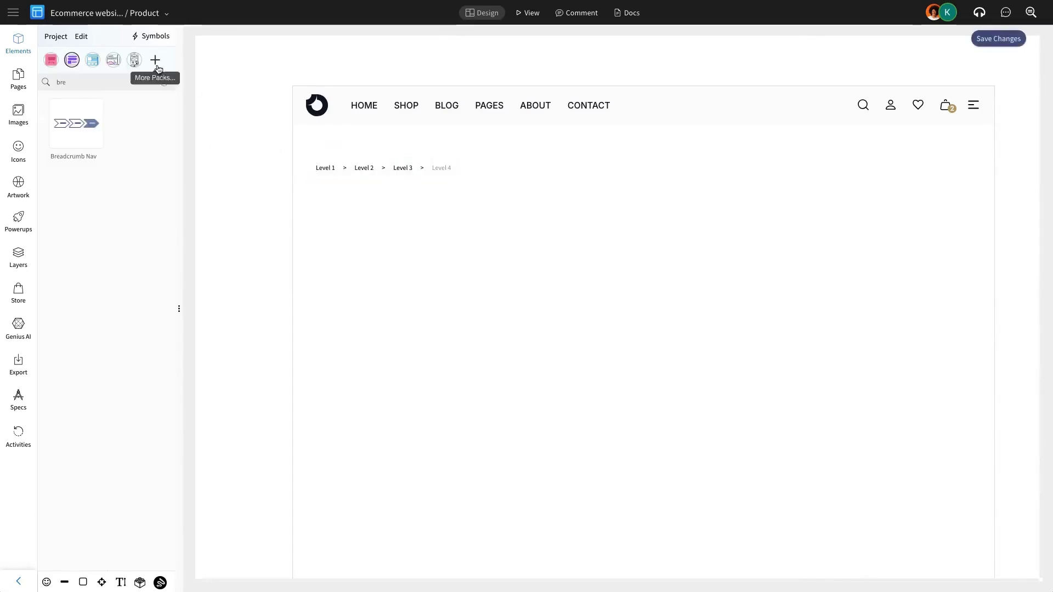
pyautogui.click(51, 59)
pyautogui.scroll(-5, 104, 329)
pyautogui.scroll(1, 104, 329)
pyautogui.moveTo(75, 307); pyautogui.dragTo(459, 267)
# - Delete the product overview's background rectangle and move it up under the breadcrumb
pyautogui.doubleClick(736, 202)
pyautogui.press('Delete')
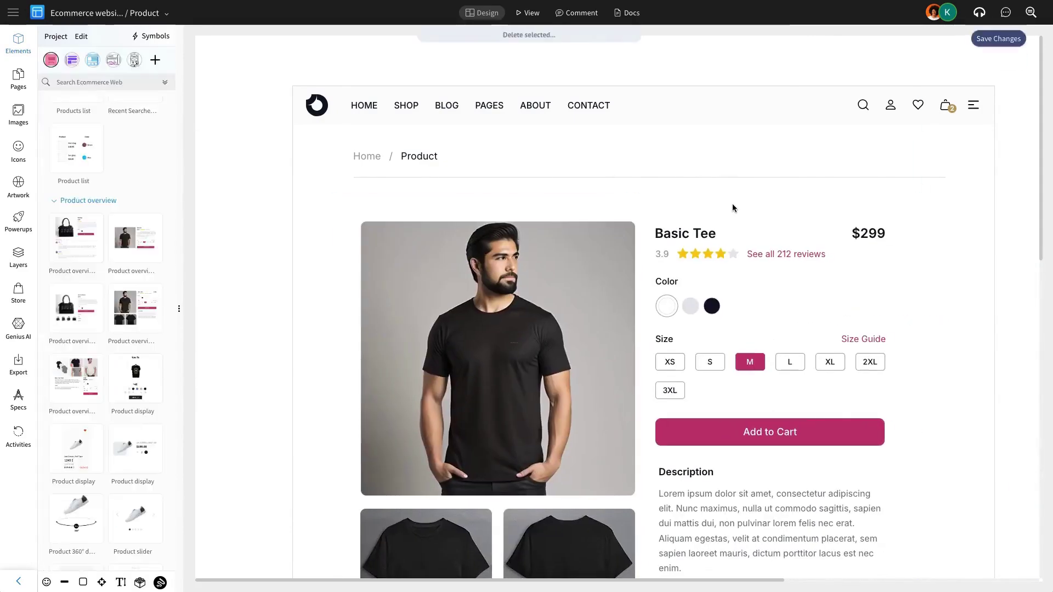
pyautogui.moveTo(558, 286); pyautogui.dragTo(564, 268)
pyautogui.press('Escape')
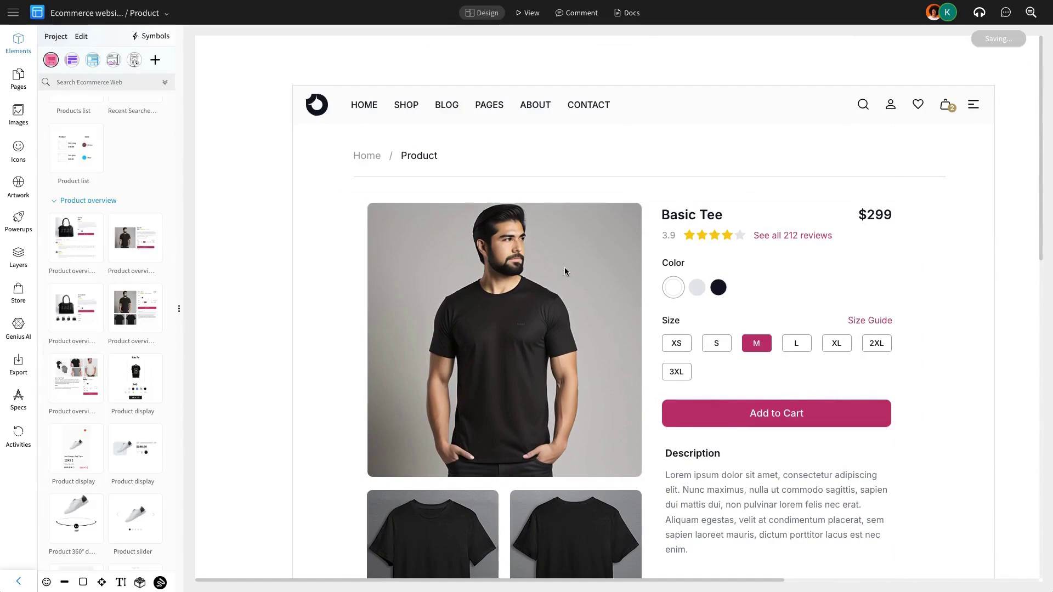
# - Add the 'Review with summary' element with rating bars and three reviews below the product overview
pyautogui.scroll(-5, 565, 267)
pyautogui.scroll(-10, 156, 344)
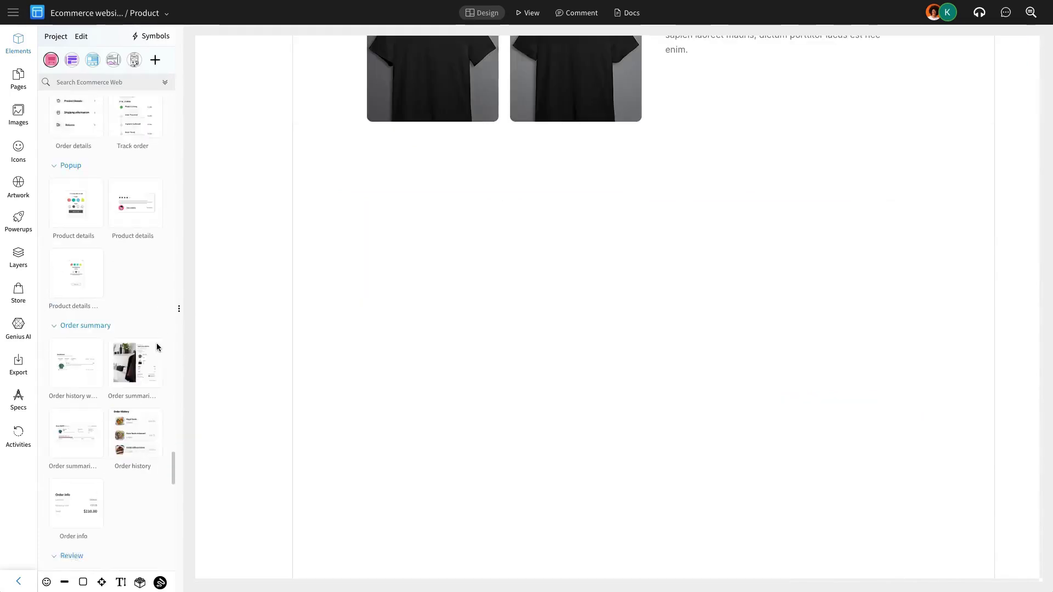
pyautogui.scroll(-5, 157, 344)
pyautogui.scroll(2, 159, 307)
pyautogui.moveTo(143, 233); pyautogui.dragTo(568, 254)
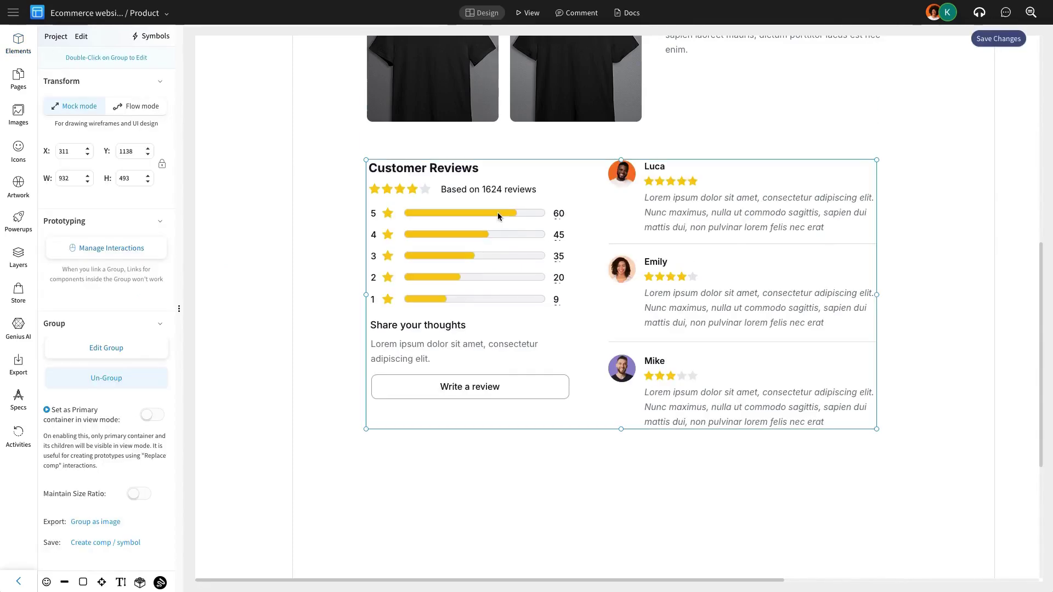
pyautogui.scroll(7, 647, 258)
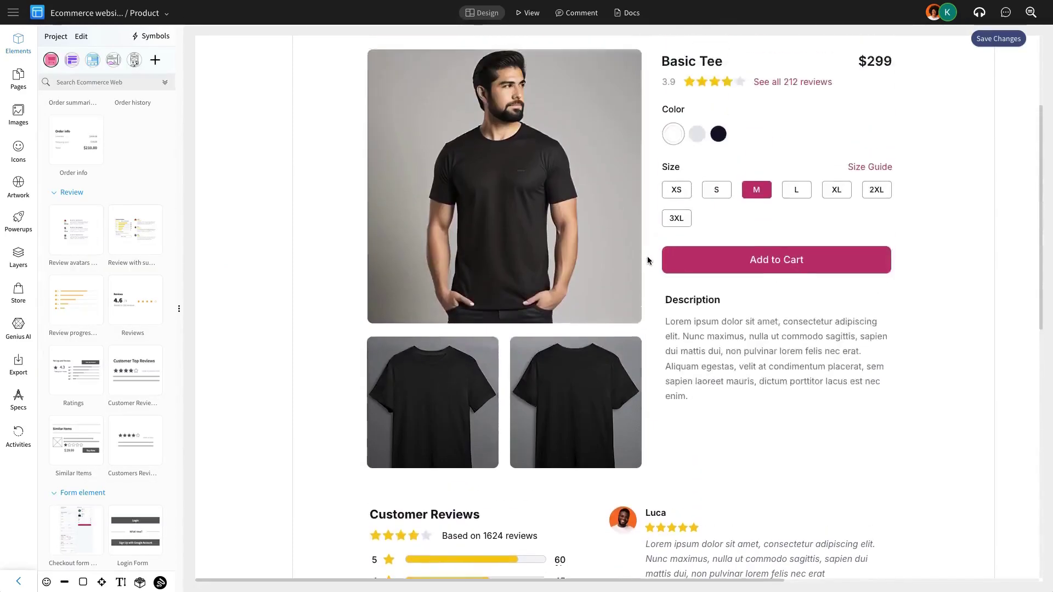
pyautogui.scroll(-6, 647, 258)
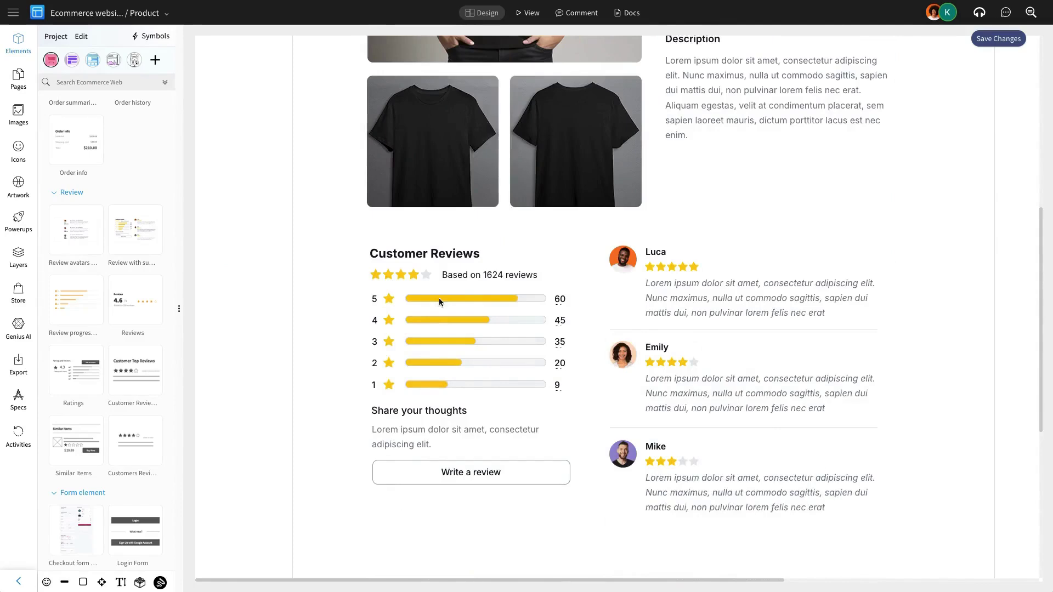
pyautogui.scroll(-5, 439, 298)
pyautogui.scroll(-15, 135, 178)
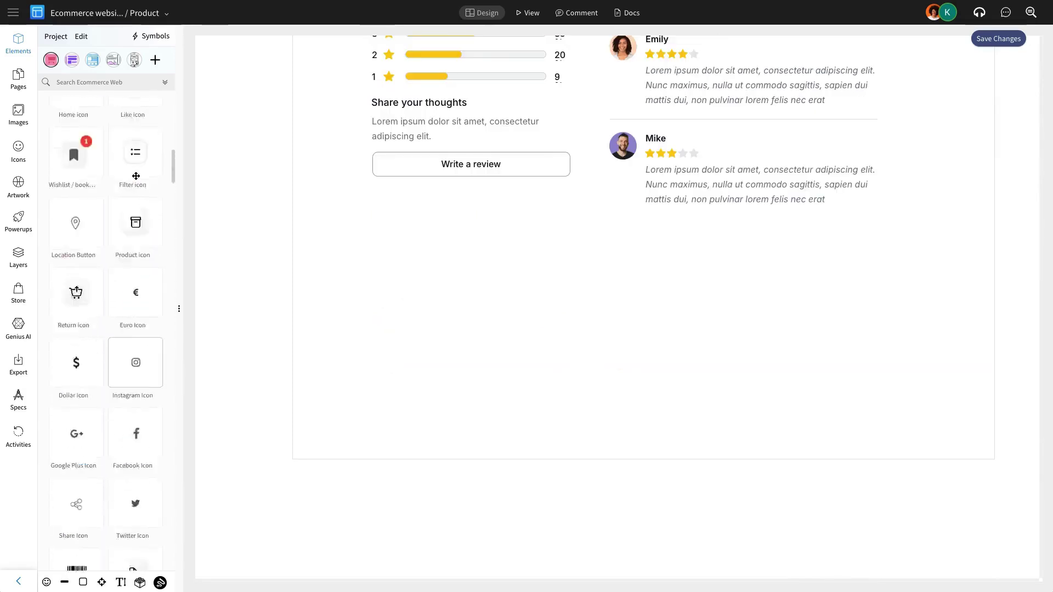
pyautogui.scroll(-20, 135, 179)
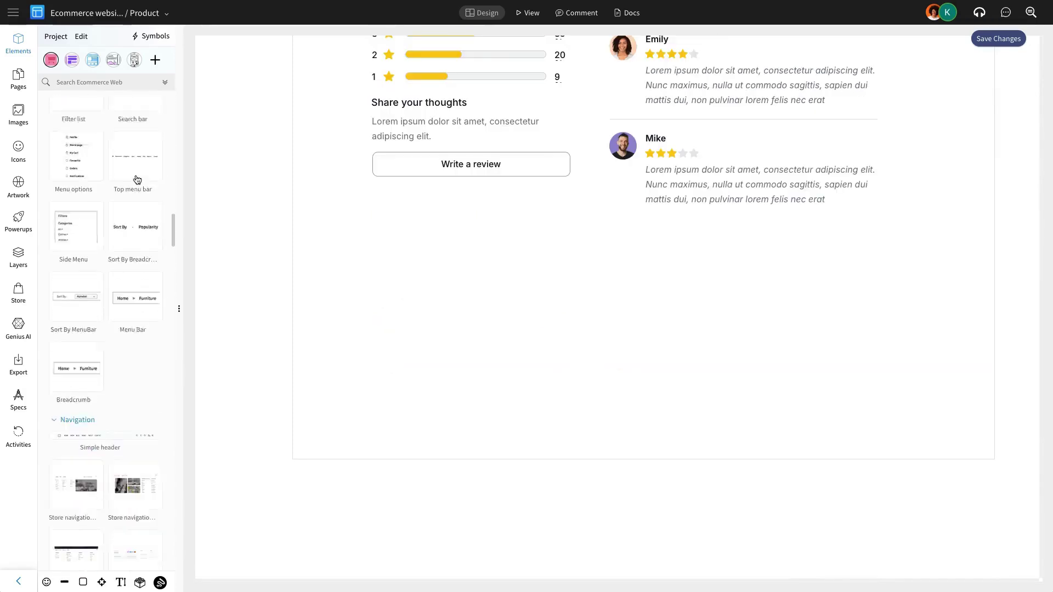
pyautogui.scroll(-5, 136, 176)
# - Add the Footer layout below the reviews and shorten the page to end at the footer
pyautogui.moveTo(110, 245); pyautogui.dragTo(388, 278)
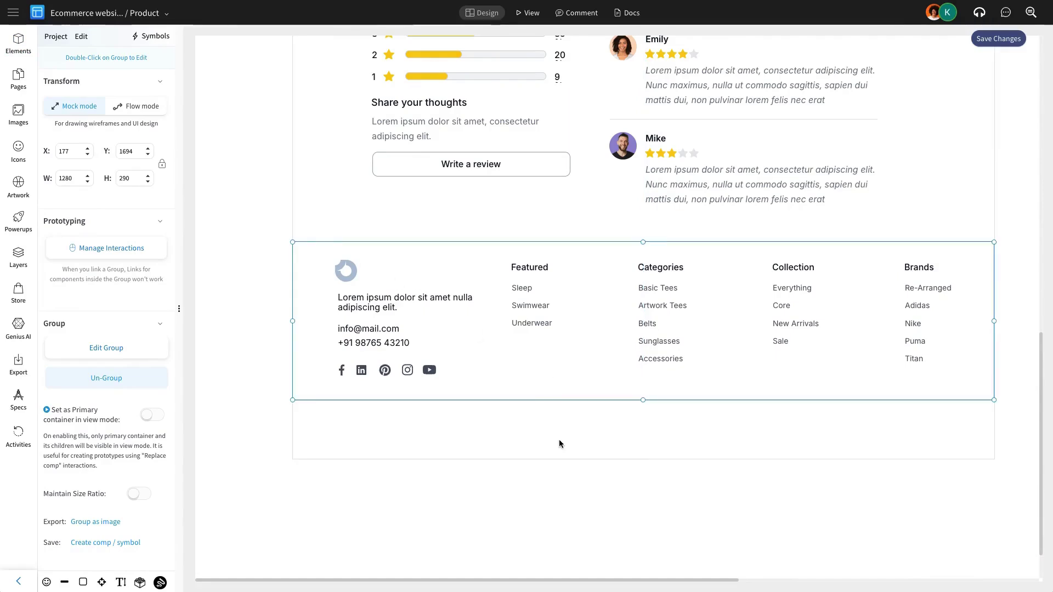
pyautogui.click(645, 461)
pyautogui.moveTo(645, 462); pyautogui.dragTo(633, 400)
# - Give the footer's background rectangle a light grey fill
pyautogui.click(582, 379)
pyautogui.doubleClick(581, 380)
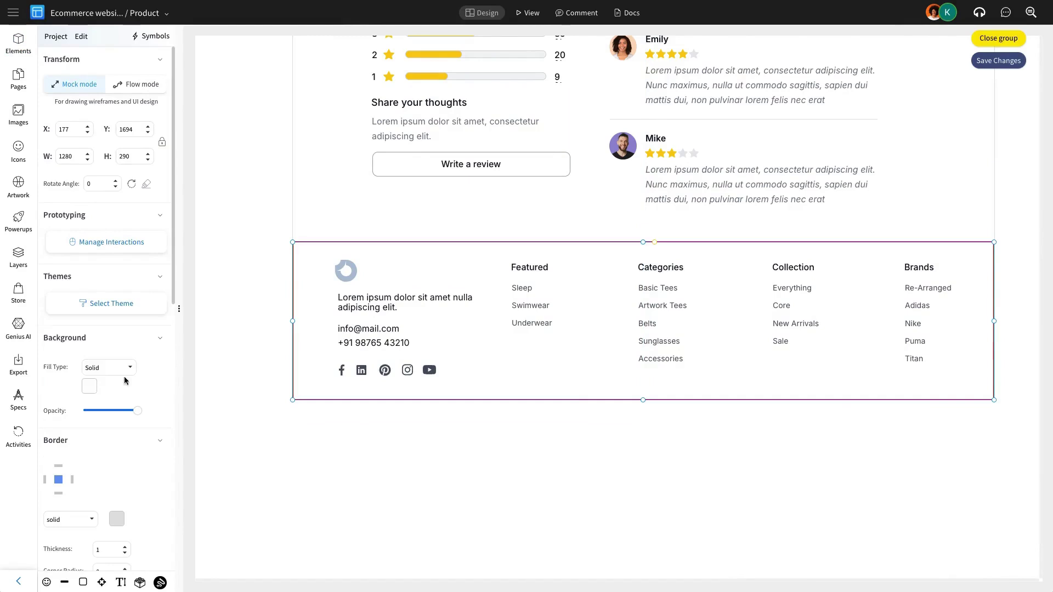
pyautogui.click(92, 391)
pyautogui.click(118, 465)
pyautogui.click(358, 433)
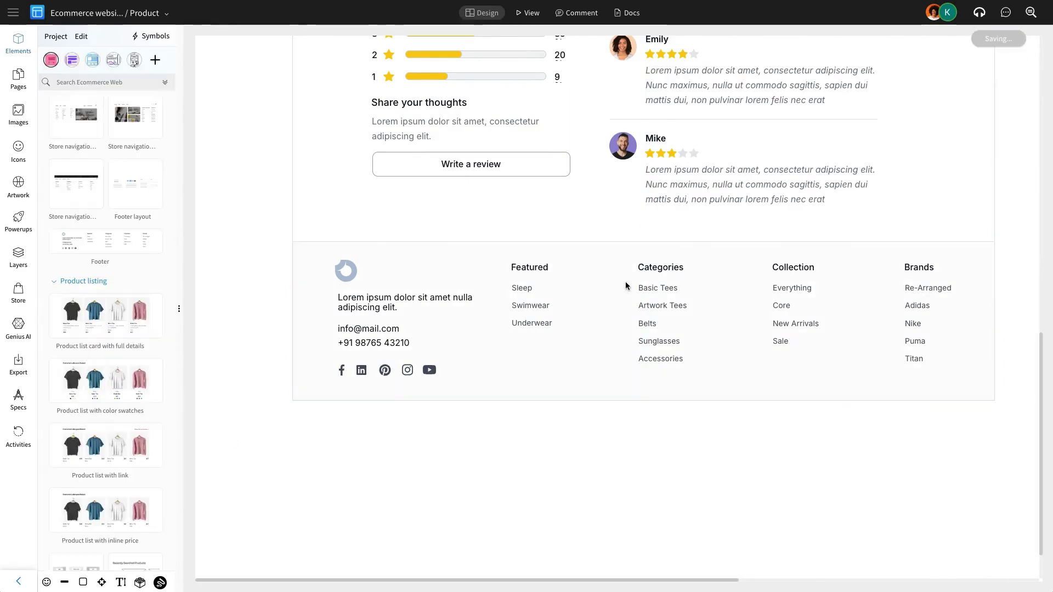
pyautogui.scroll(3, 628, 287)
# - Nudge the product overview up slightly and save the changes
pyautogui.click(651, 472)
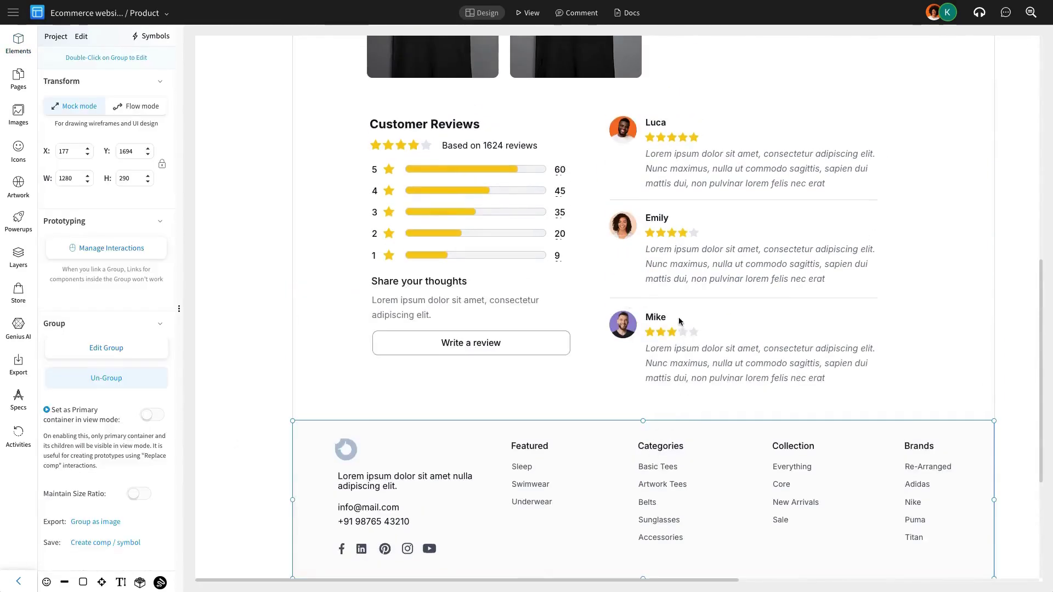
pyautogui.scroll(8, 658, 307)
pyautogui.scroll(2, 644, 286)
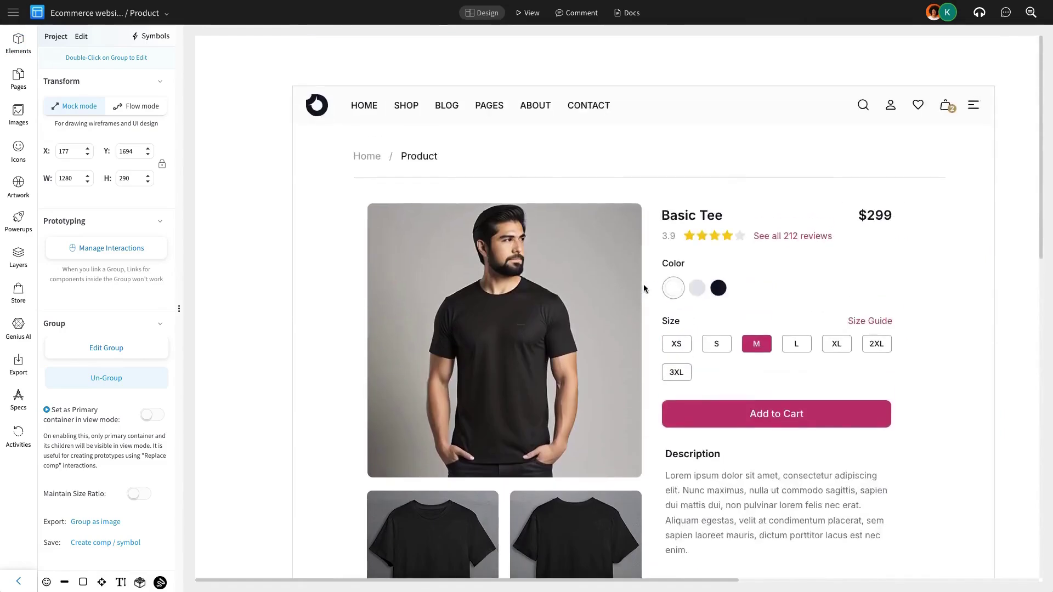
pyautogui.click(608, 276)
pyautogui.press('Up')
pyautogui.press('Up')
pyautogui.press('Up')
pyautogui.press('Up')
pyautogui.press('Up')
pyautogui.press('Up')
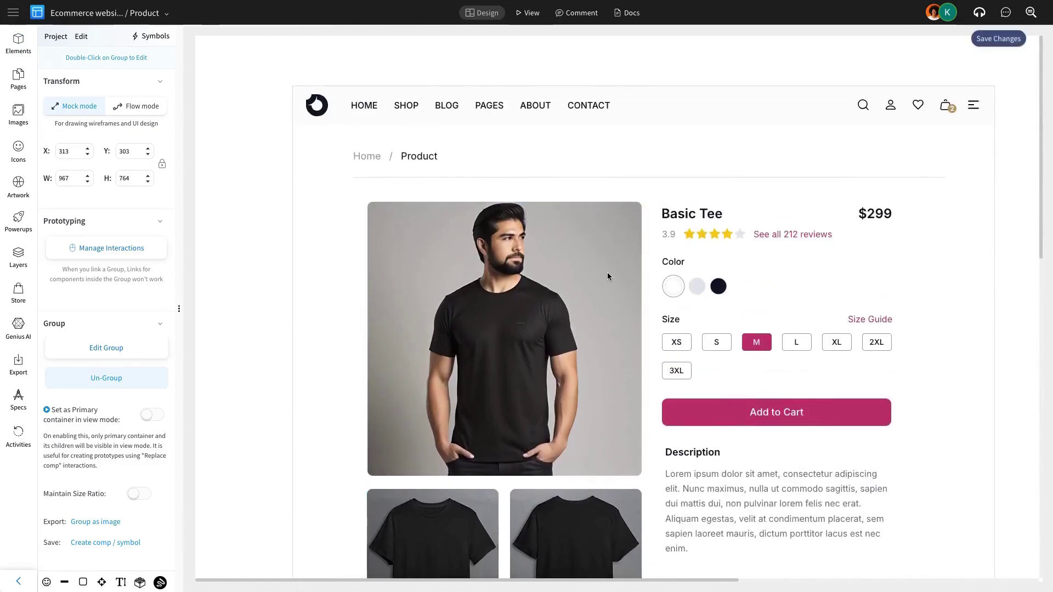
pyautogui.scroll(-3, 607, 274)
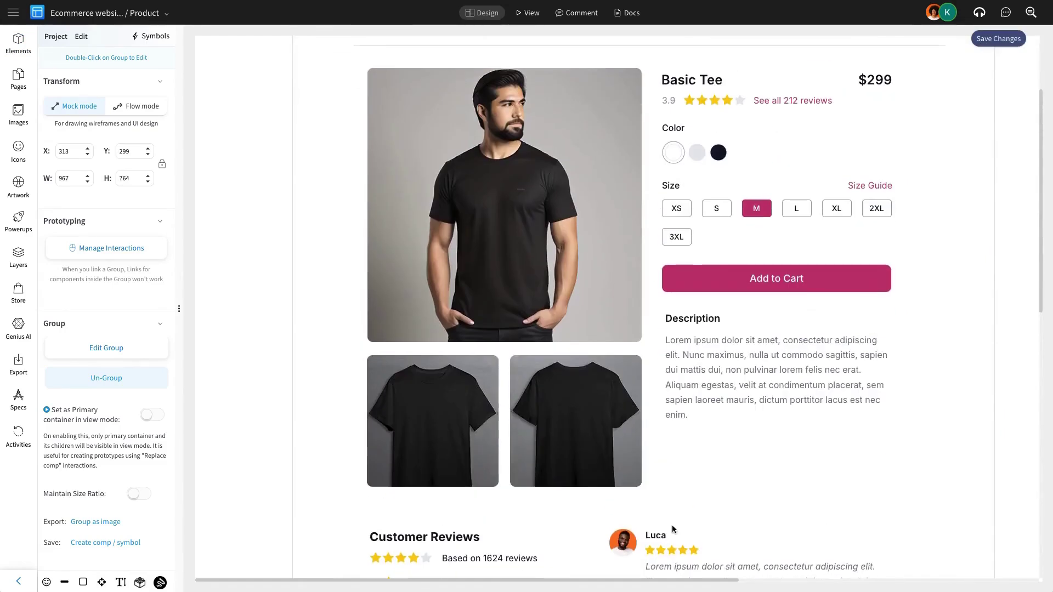
pyautogui.click(672, 528)
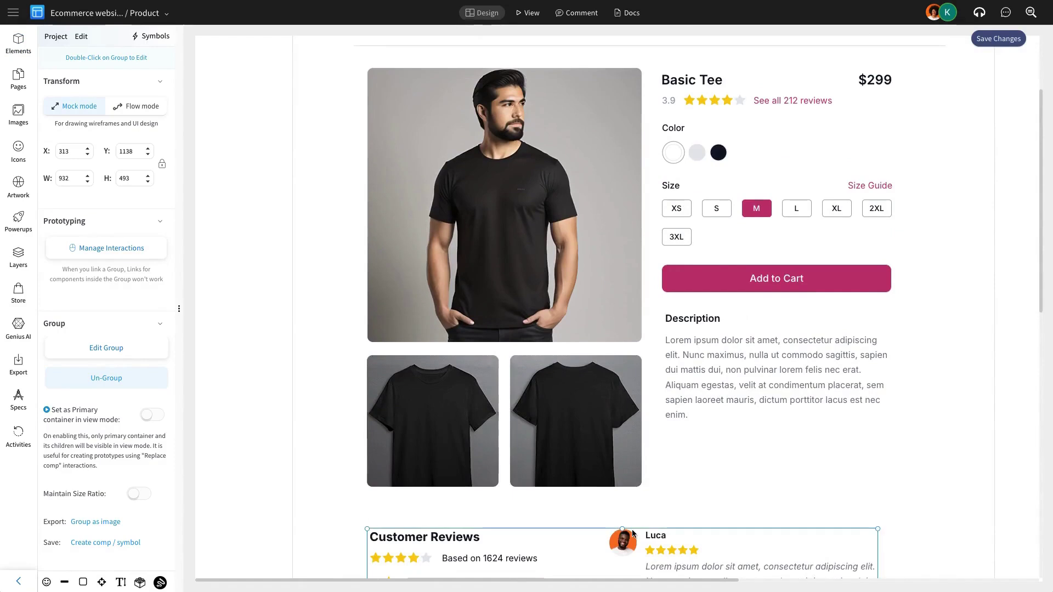
pyautogui.click(999, 38)
# - Group all Product page components into a single group and save
pyautogui.scroll(2, 996, 100)
pyautogui.click(944, 113)
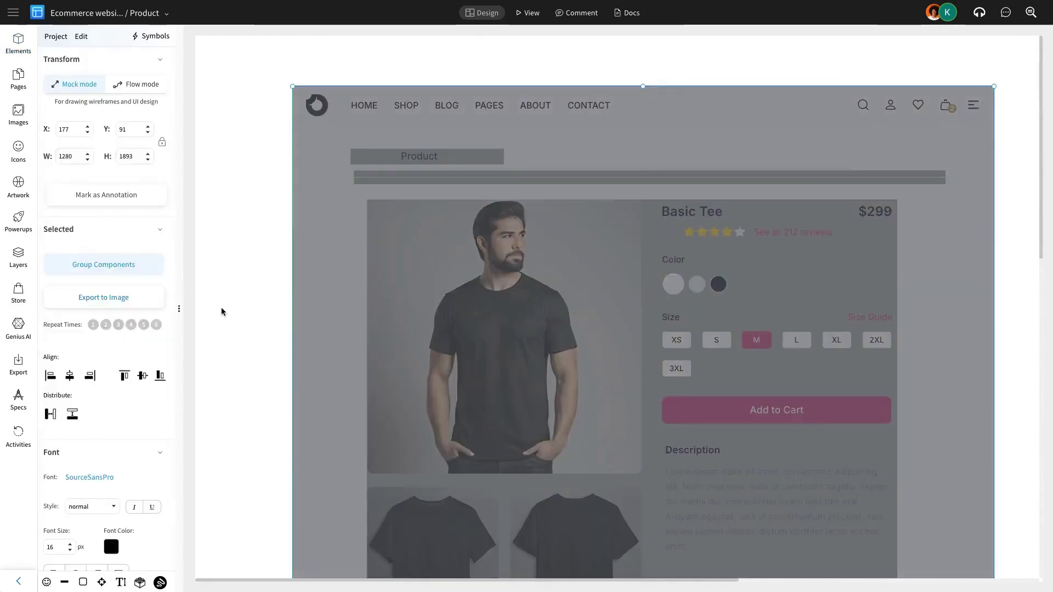
pyautogui.click(153, 273)
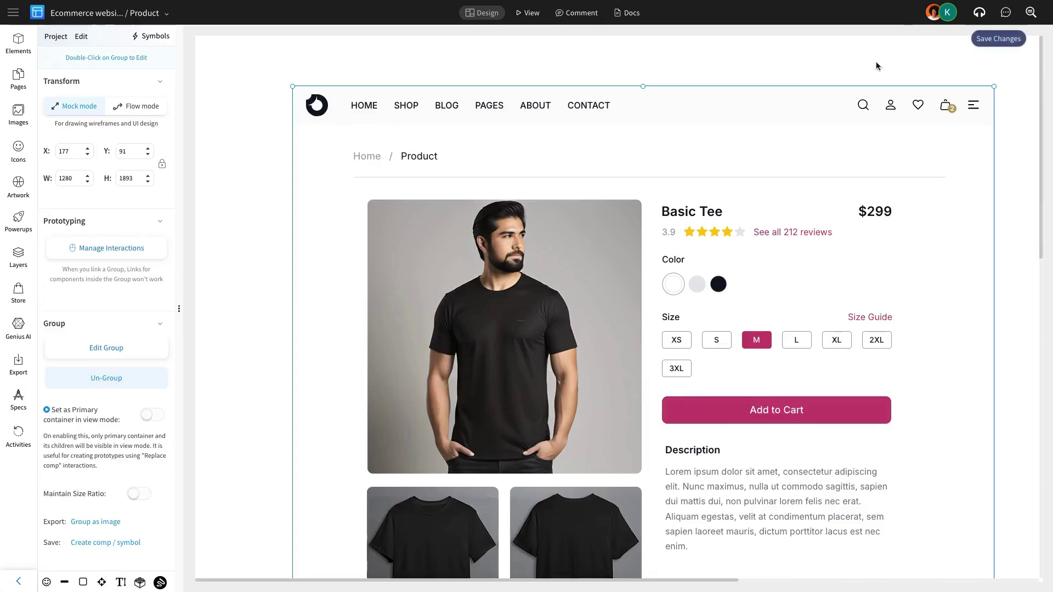
pyautogui.click(1008, 34)
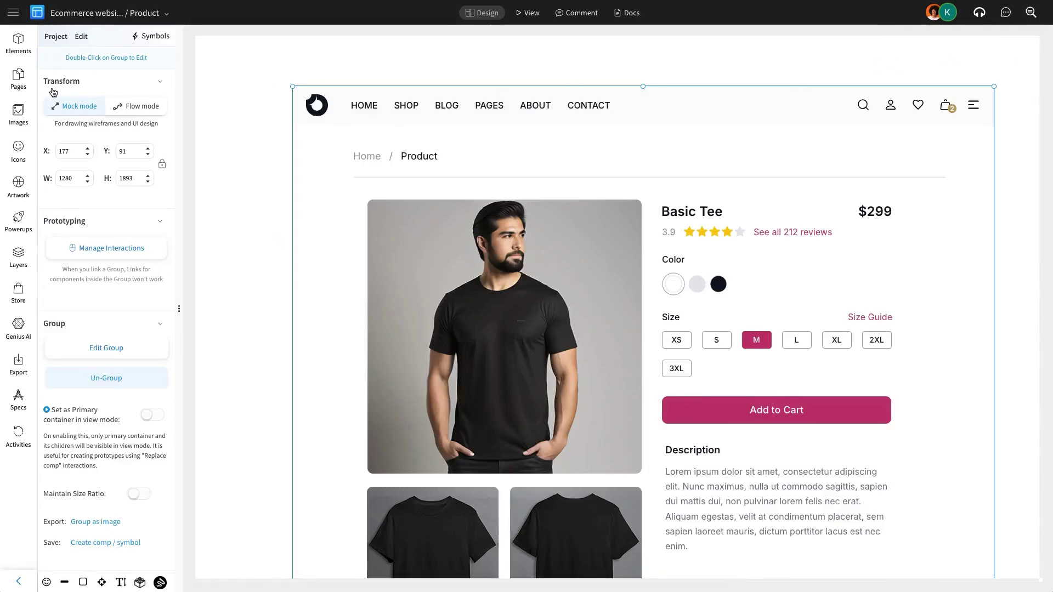
pyautogui.scroll(-9, 427, 186)
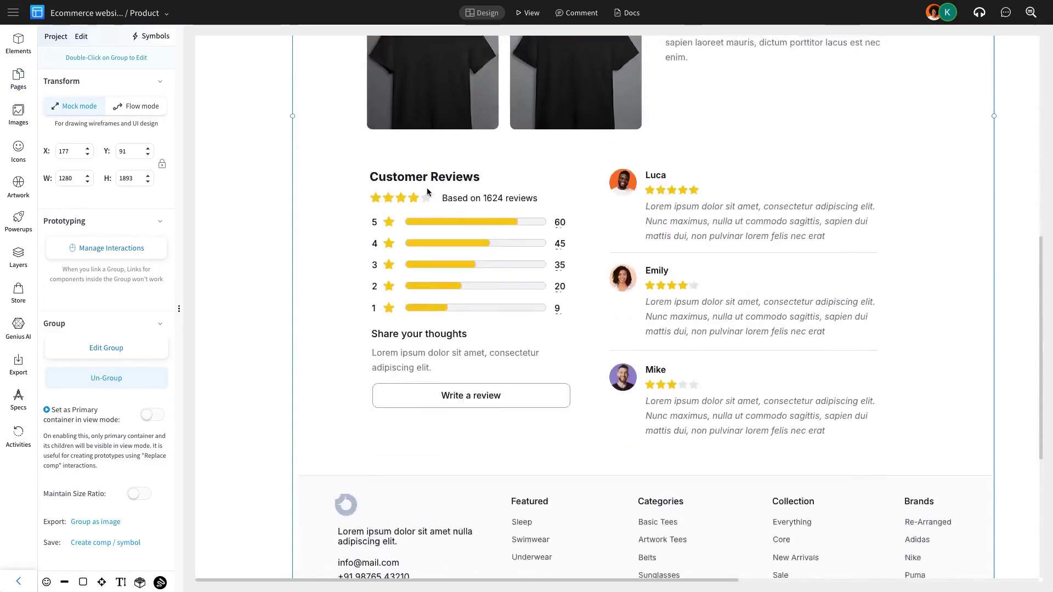
pyautogui.scroll(-5, 427, 189)
pyautogui.scroll(8, 427, 190)
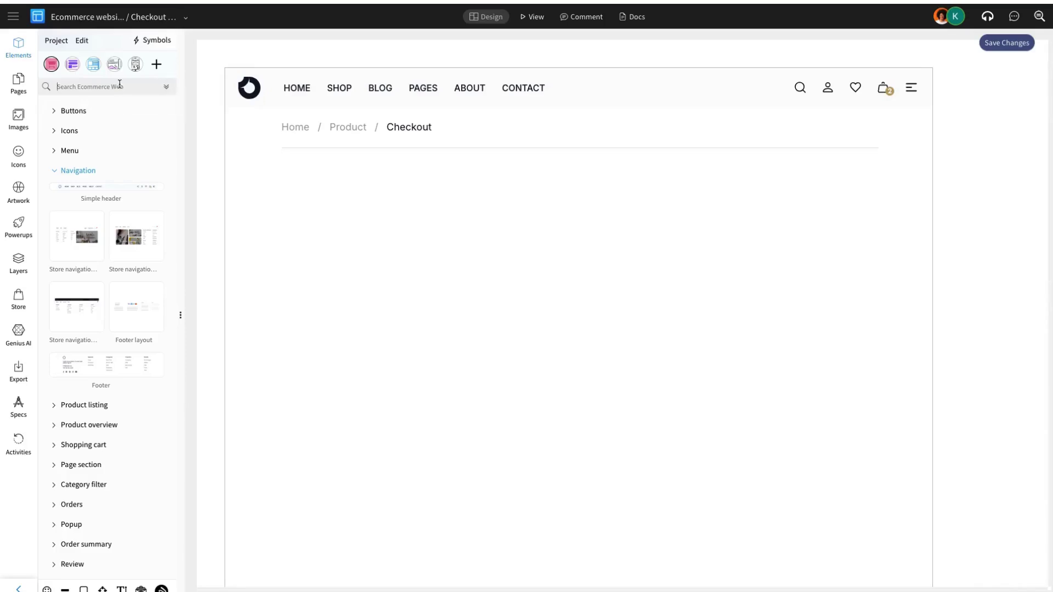
# - Place the Checkout form element and give it a white background with no border
pyautogui.write('che')
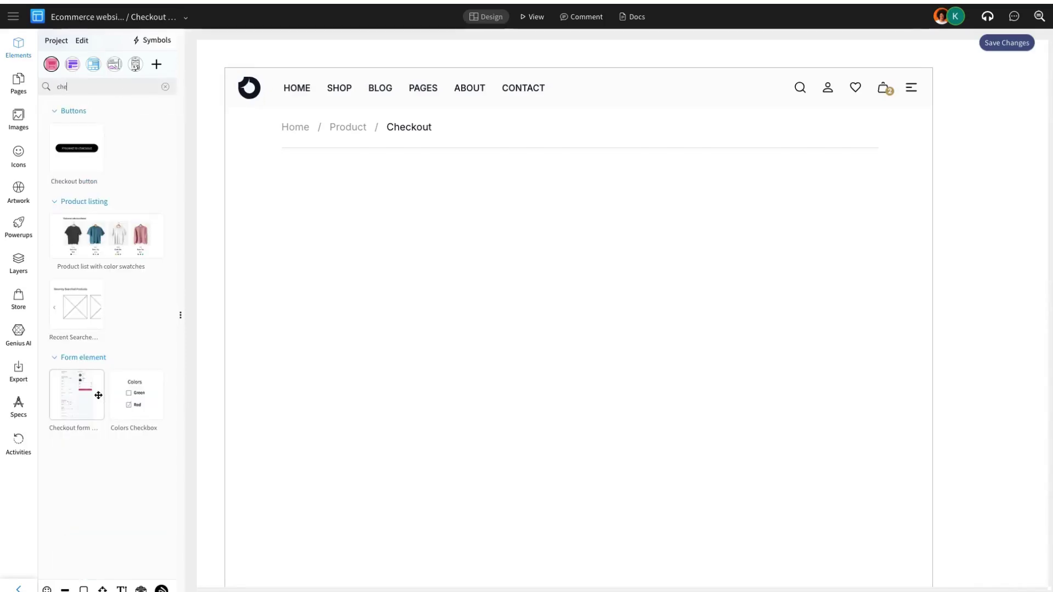
pyautogui.moveTo(98, 395); pyautogui.dragTo(433, 311)
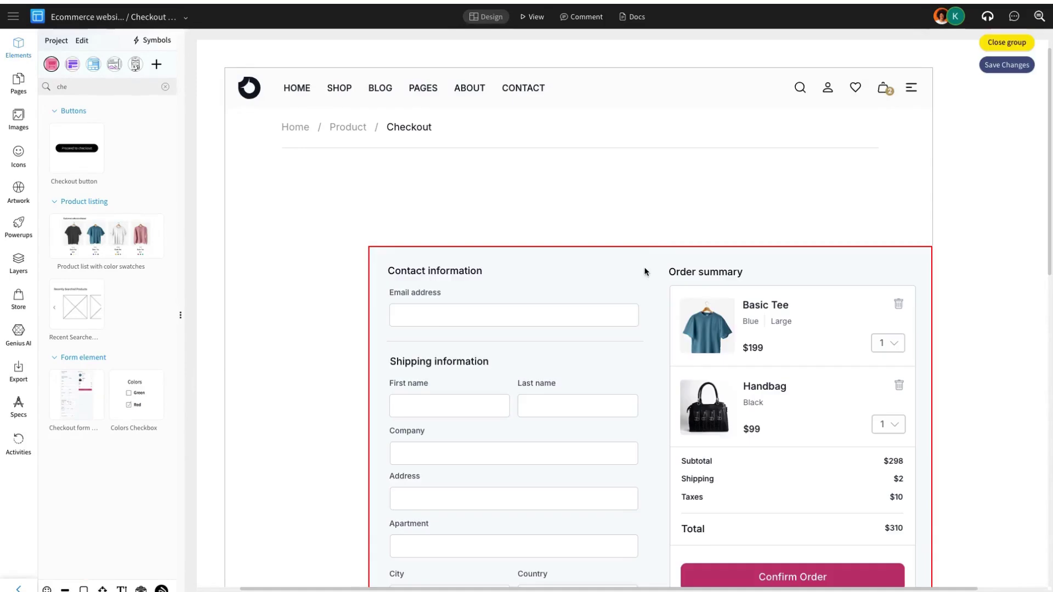
pyautogui.click(90, 394)
pyautogui.click(100, 476)
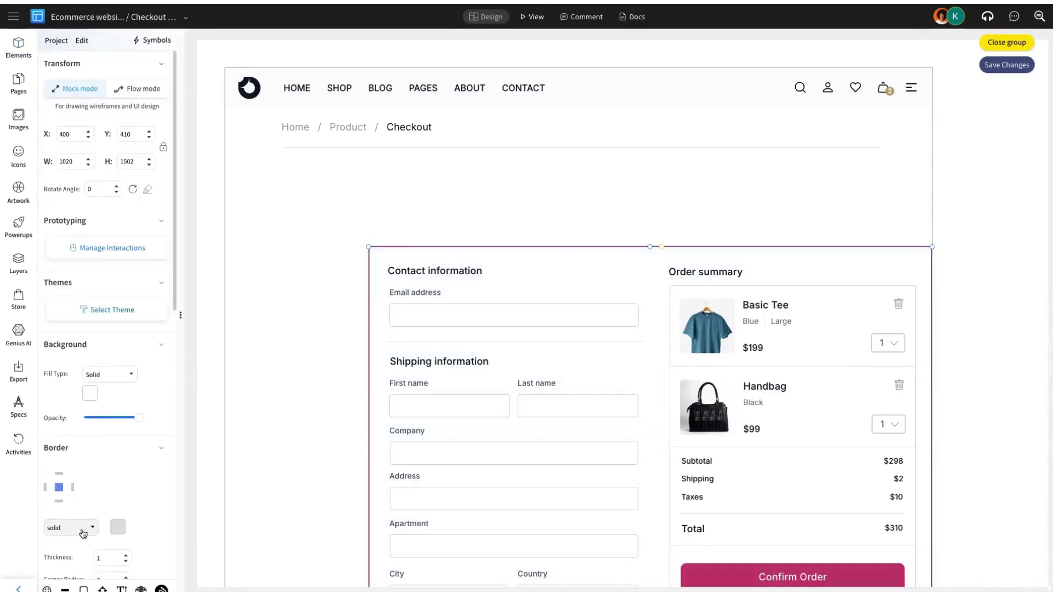
pyautogui.click(83, 532)
pyautogui.click(71, 583)
# - Move the checkout form up to sit under the breadcrumb
pyautogui.click(494, 211)
pyautogui.moveTo(504, 319); pyautogui.dragTo(475, 220)
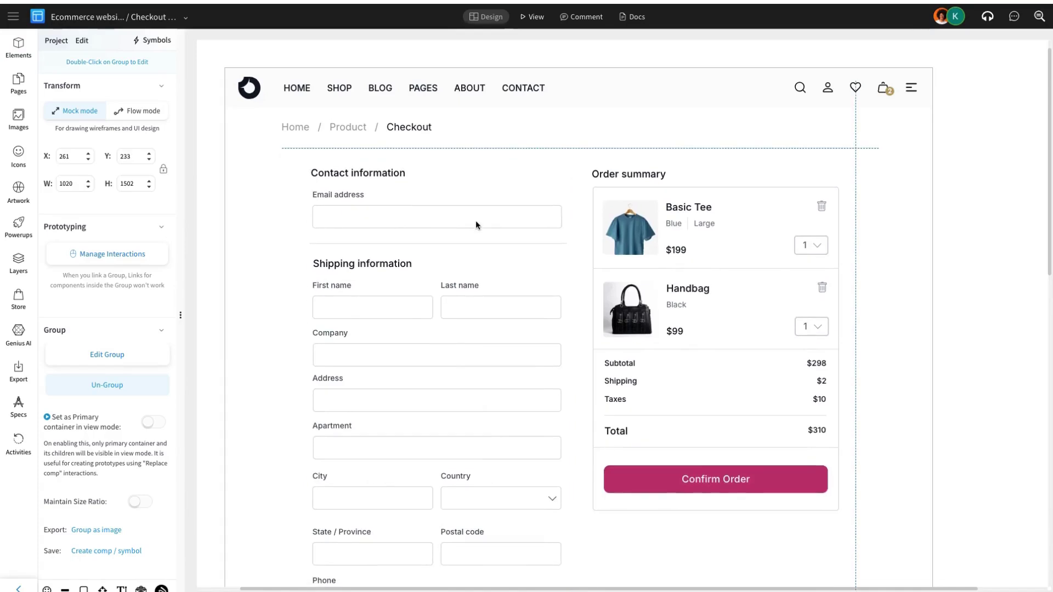
pyautogui.scroll(-10, 555, 251)
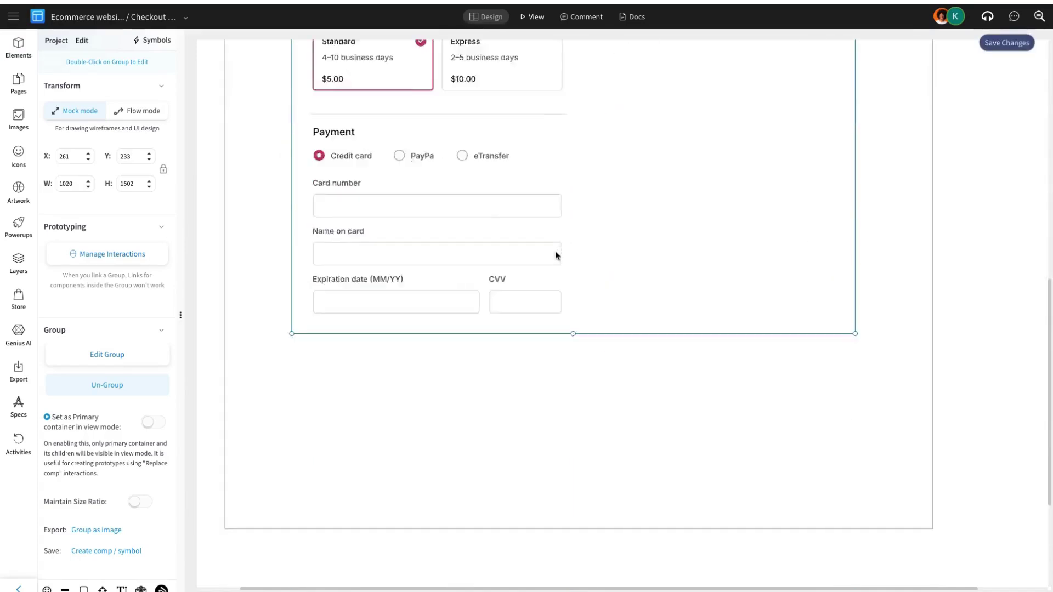
pyautogui.click(235, 241)
# - Add the four-column Footer, make its logo black, and fit it inside the page frame
pyautogui.scroll(-5, 147, 252)
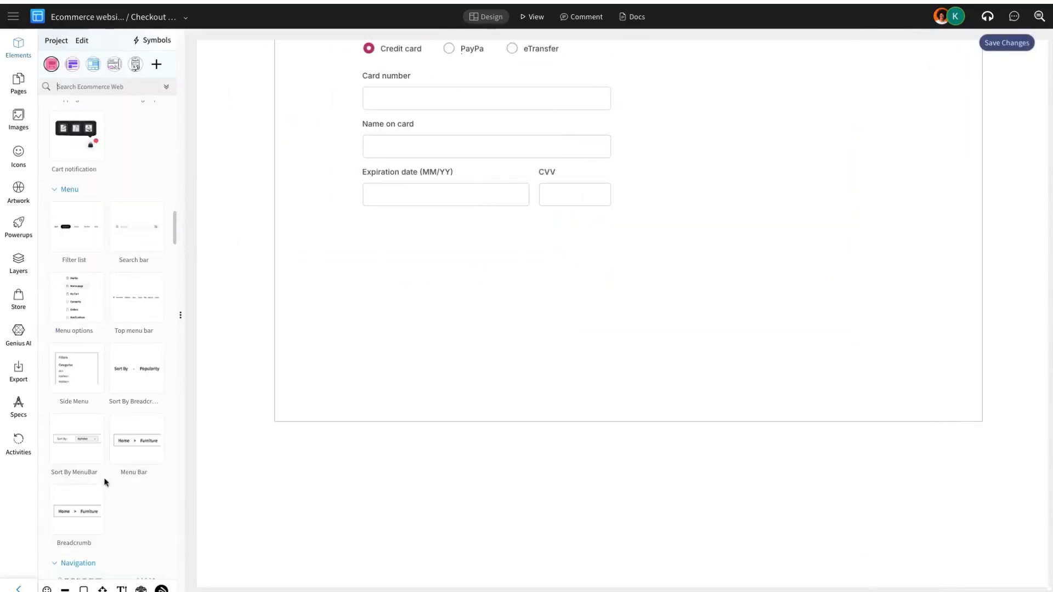
pyautogui.scroll(-5, 106, 482)
pyautogui.moveTo(115, 465); pyautogui.dragTo(470, 277)
pyautogui.scroll(-5, 45, 568)
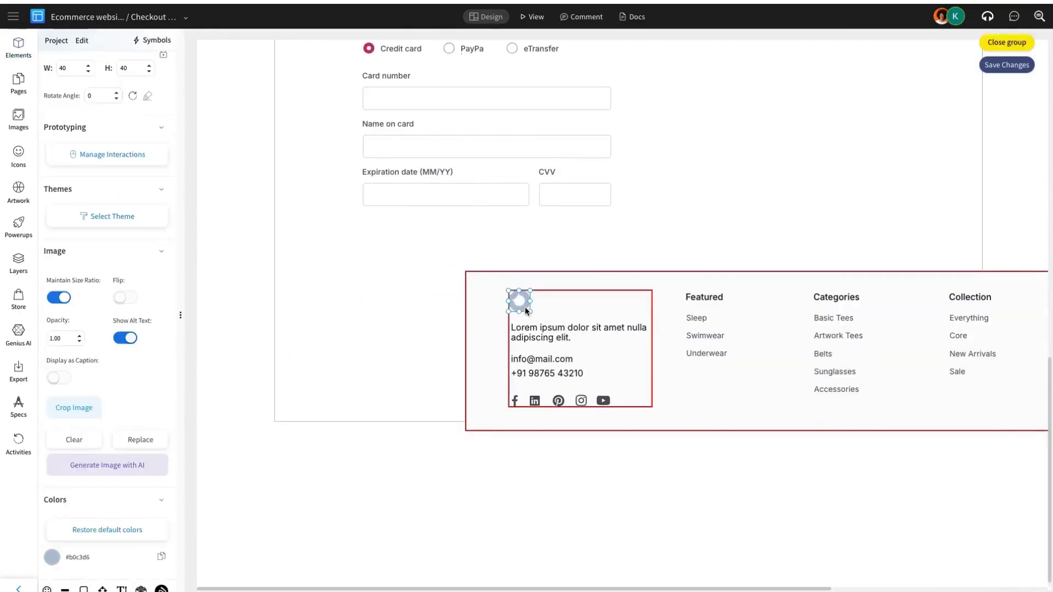
pyautogui.click(51, 557)
pyautogui.click(60, 439)
pyautogui.click(629, 309)
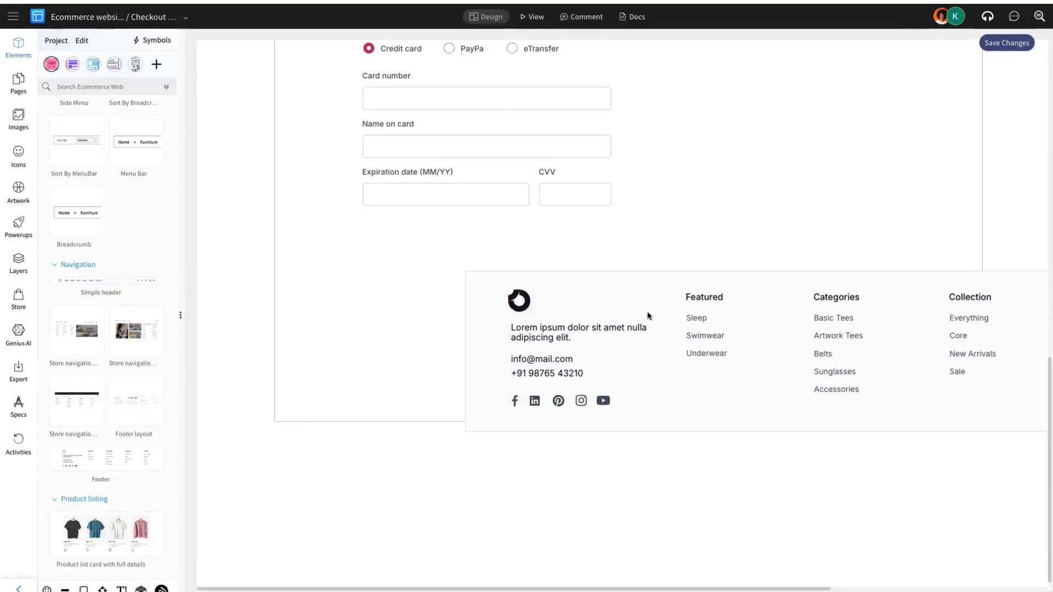
pyautogui.moveTo(719, 317); pyautogui.dragTo(532, 265)
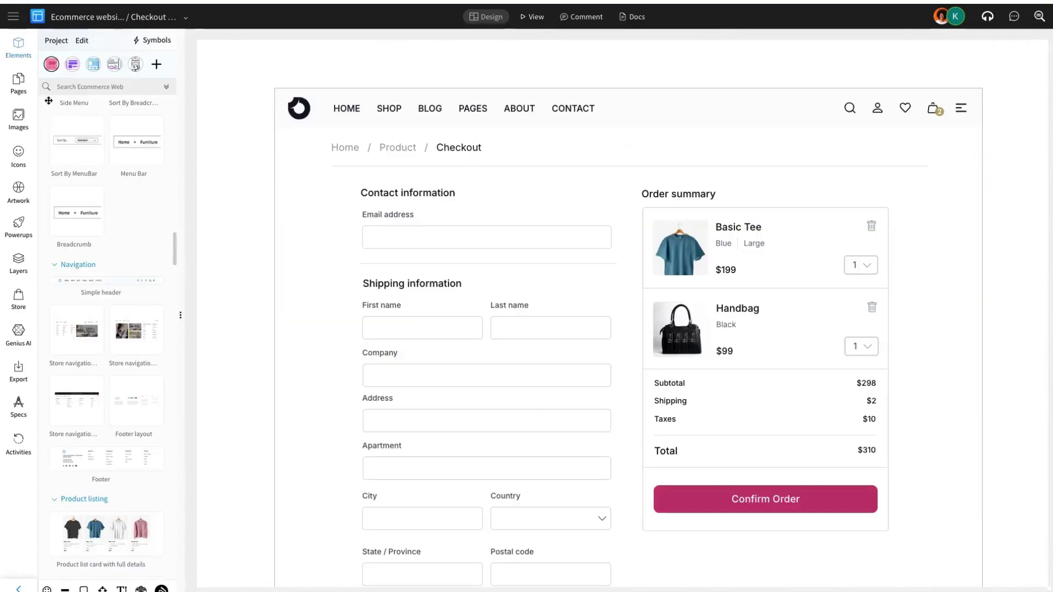
# - Open the project pages list and scroll through the Home page to review it
pyautogui.click(31, 93)
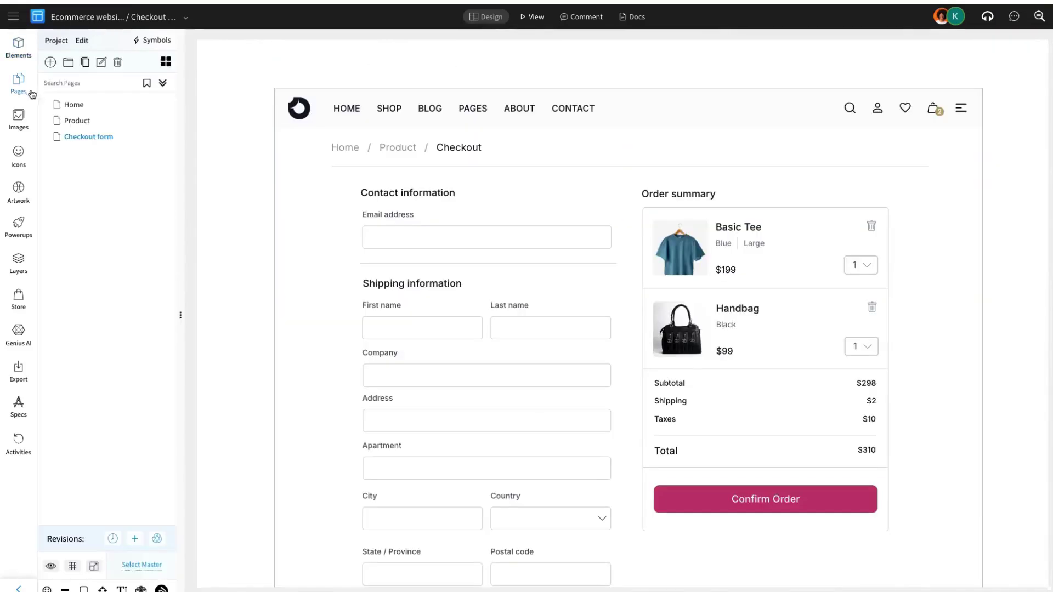
pyautogui.click(77, 121)
pyautogui.click(72, 104)
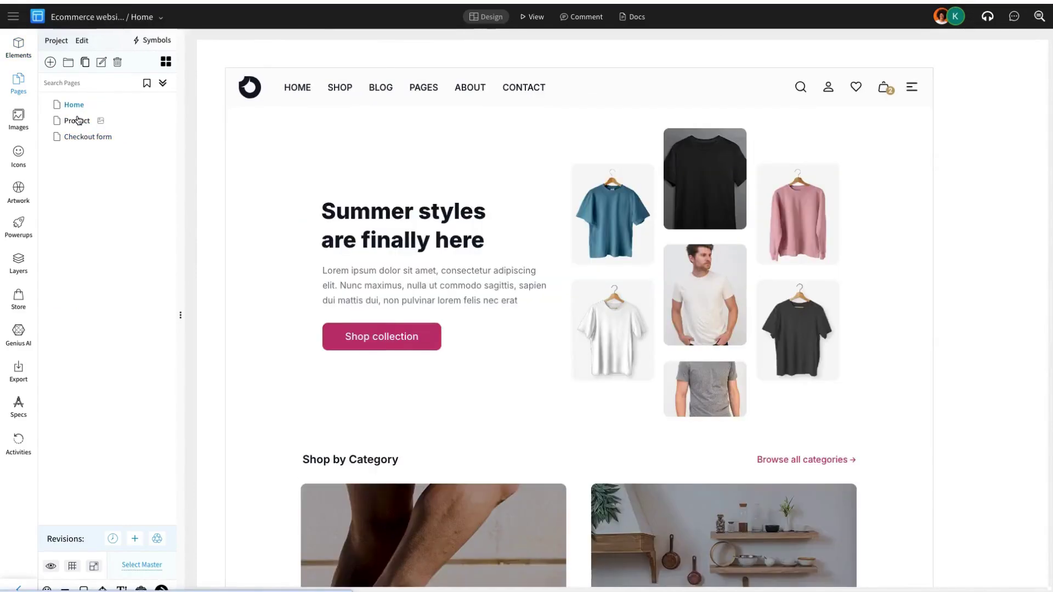
pyautogui.scroll(-5, 590, 259)
pyautogui.scroll(4, 606, 263)
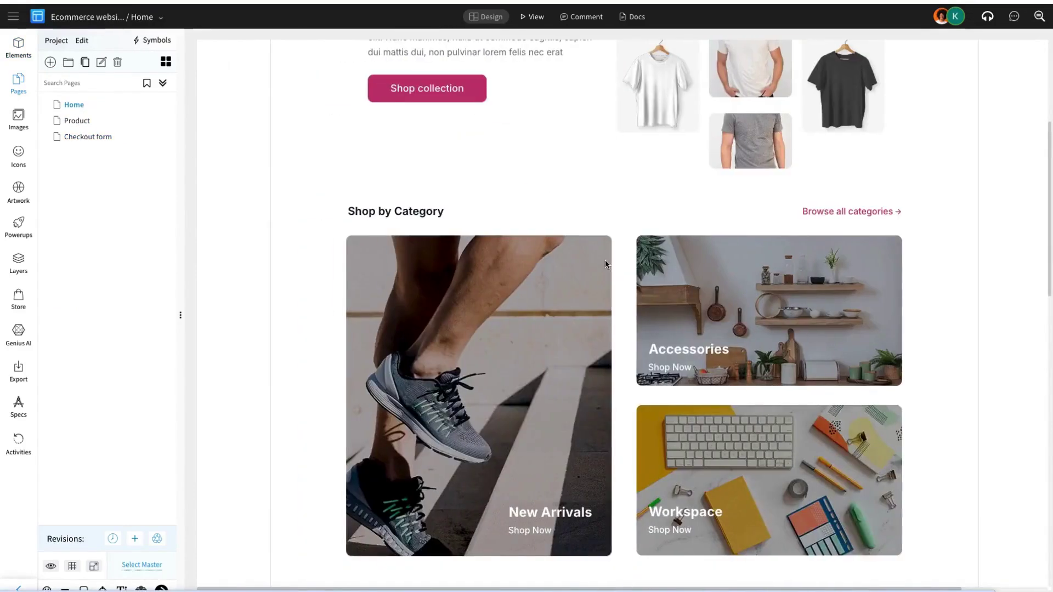
pyautogui.scroll(-10, 606, 263)
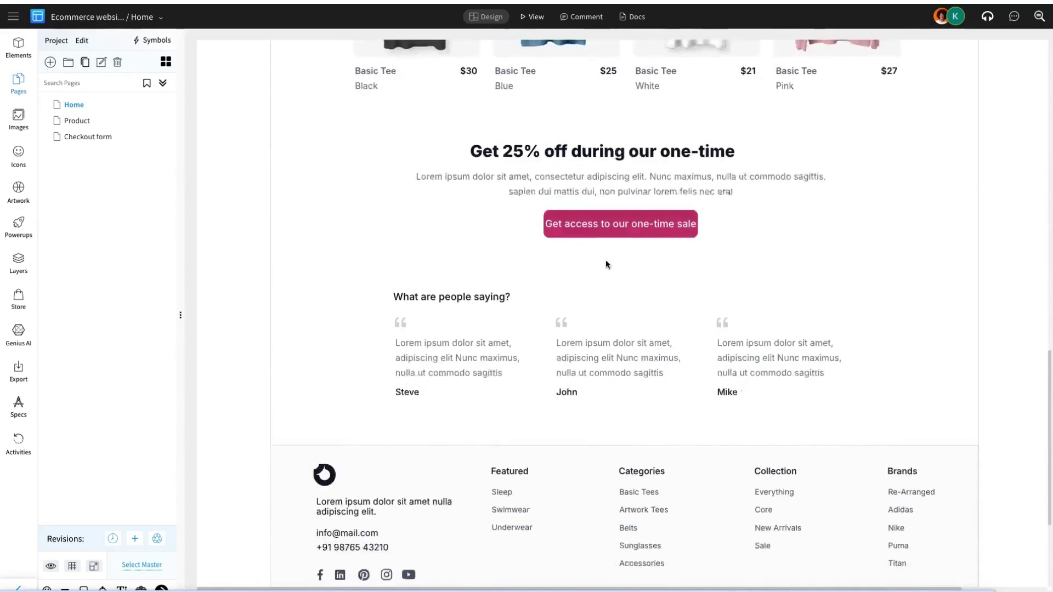
pyautogui.scroll(10, 606, 264)
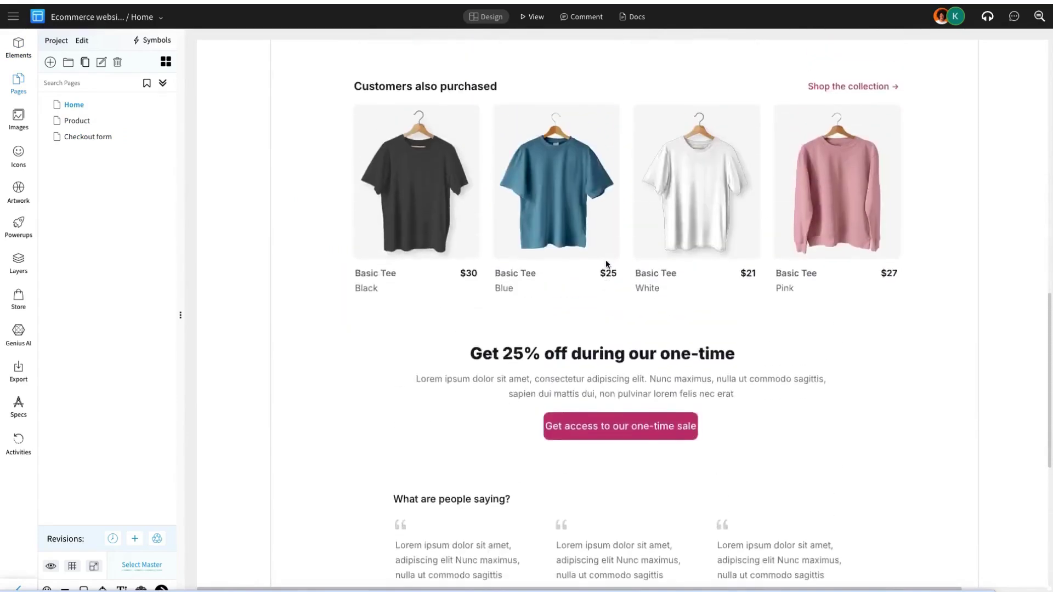
pyautogui.scroll(8, 606, 259)
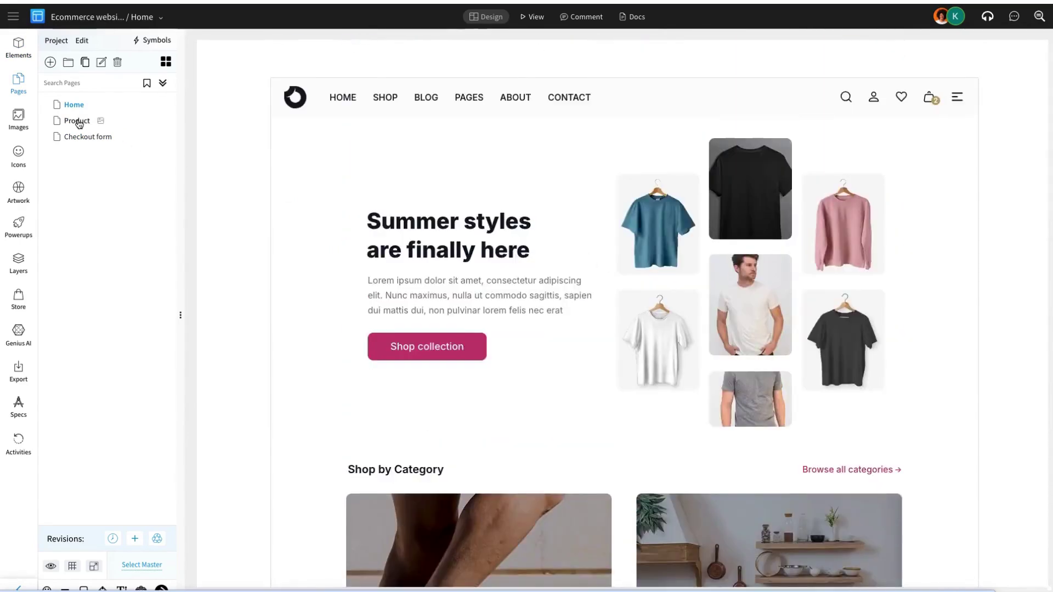
# - Switch to the Product page and scroll through it to review its sections
pyautogui.click(76, 120)
pyautogui.scroll(-4, 609, 245)
pyautogui.scroll(3, 613, 248)
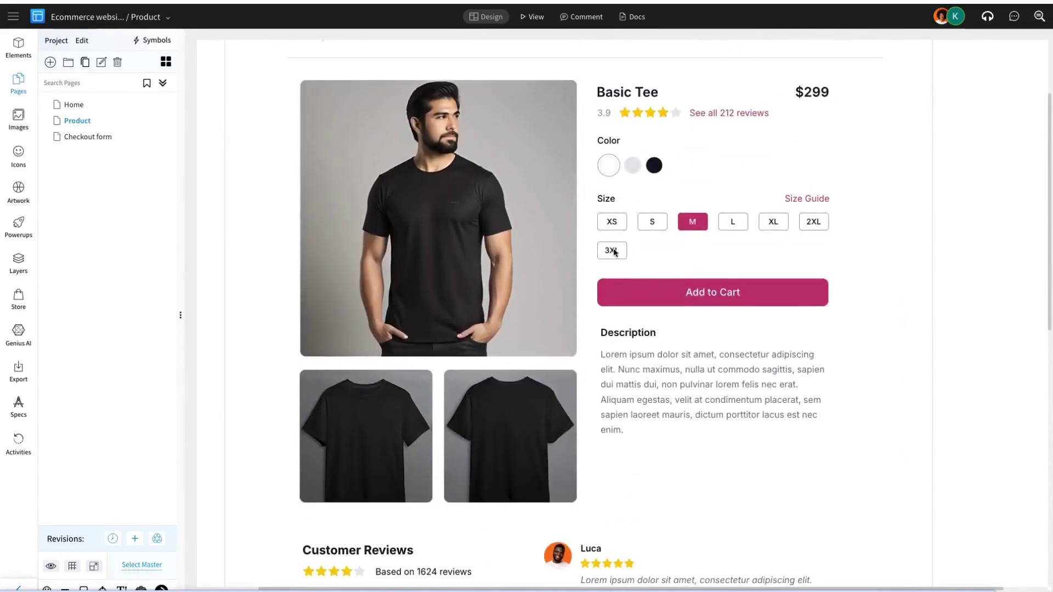
pyautogui.scroll(-3, 613, 248)
pyautogui.scroll(-8, 613, 248)
pyautogui.scroll(12, 613, 248)
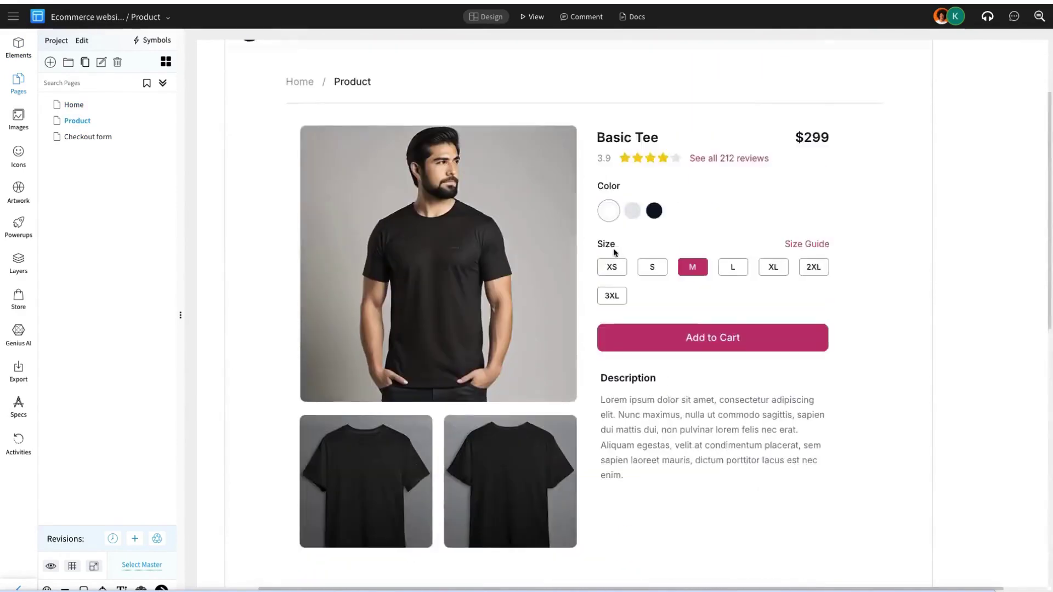
pyautogui.hscroll(-2, 613, 248)
pyautogui.scroll(1, 614, 252)
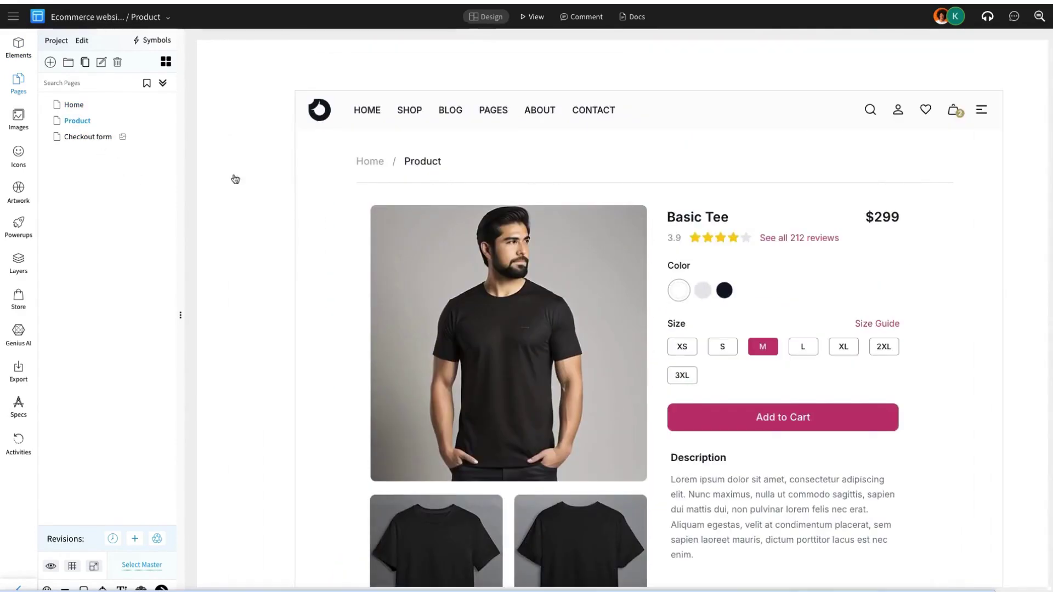
pyautogui.scroll(-4, 597, 263)
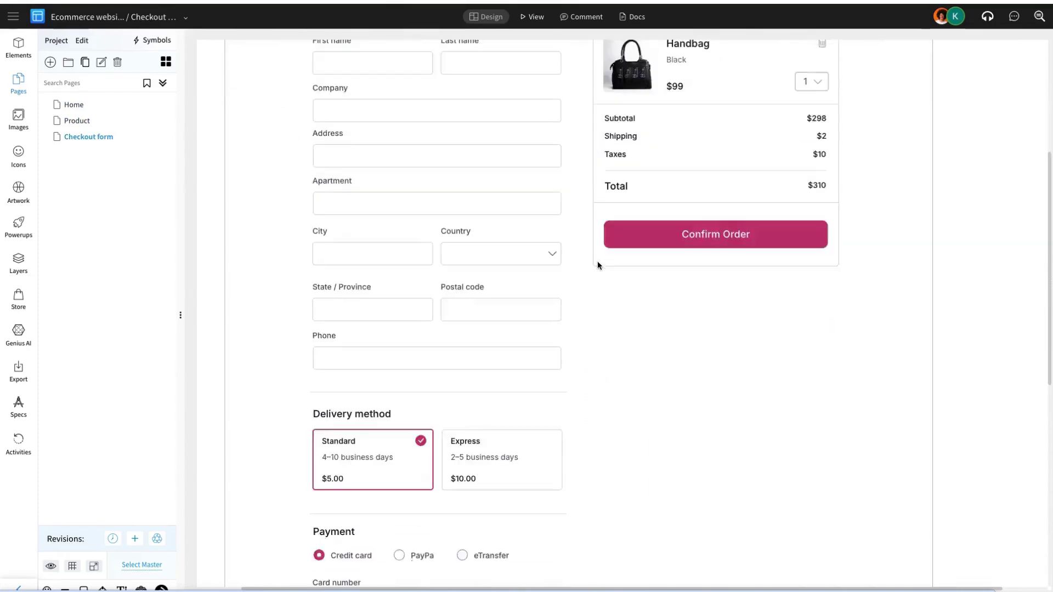
pyautogui.scroll(-8, 597, 264)
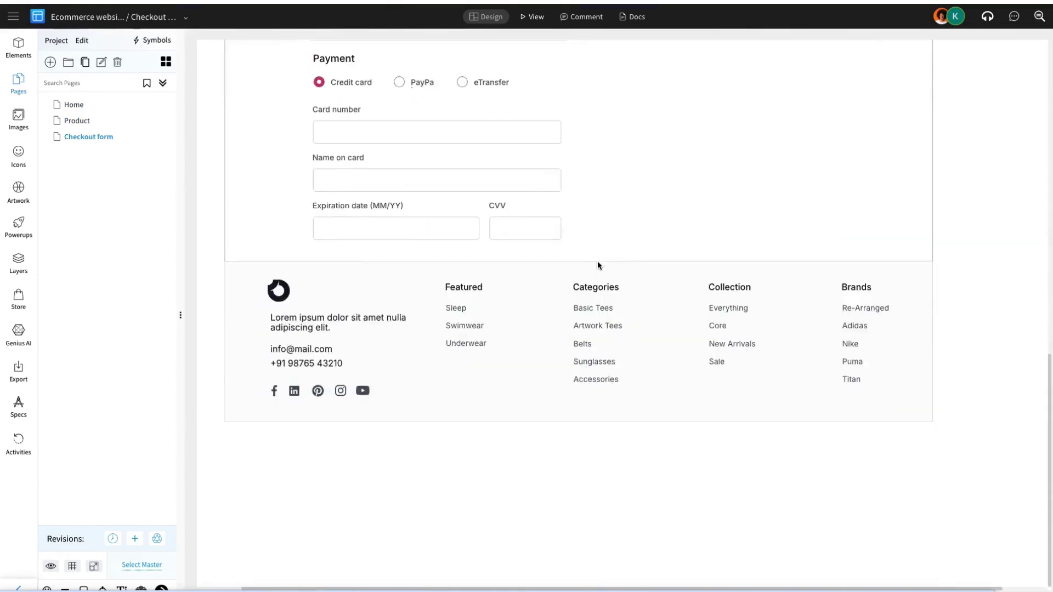
pyautogui.scroll(12, 597, 265)
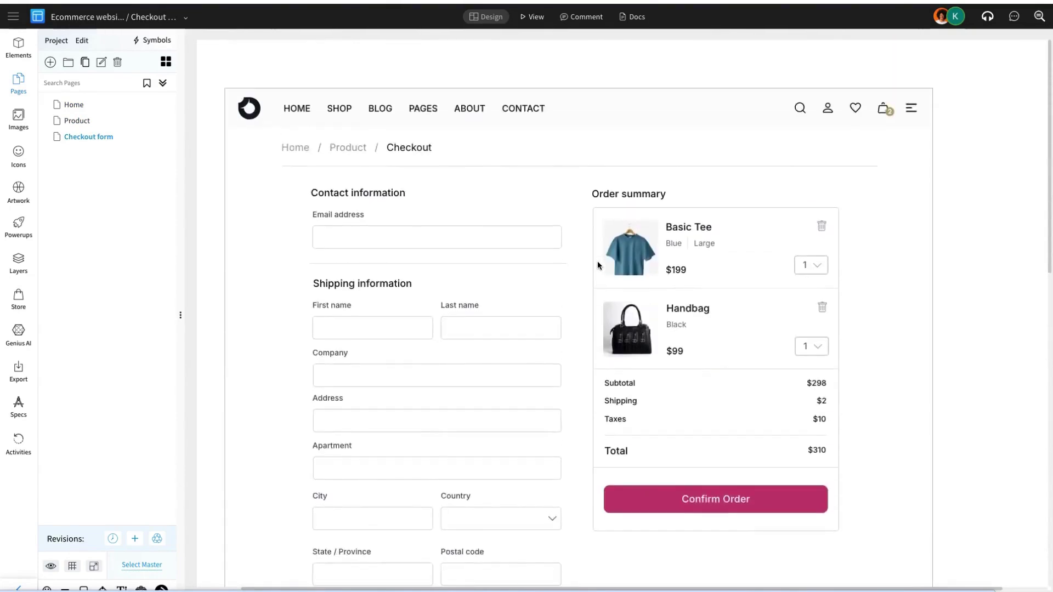
pyautogui.hscroll(-2, 599, 263)
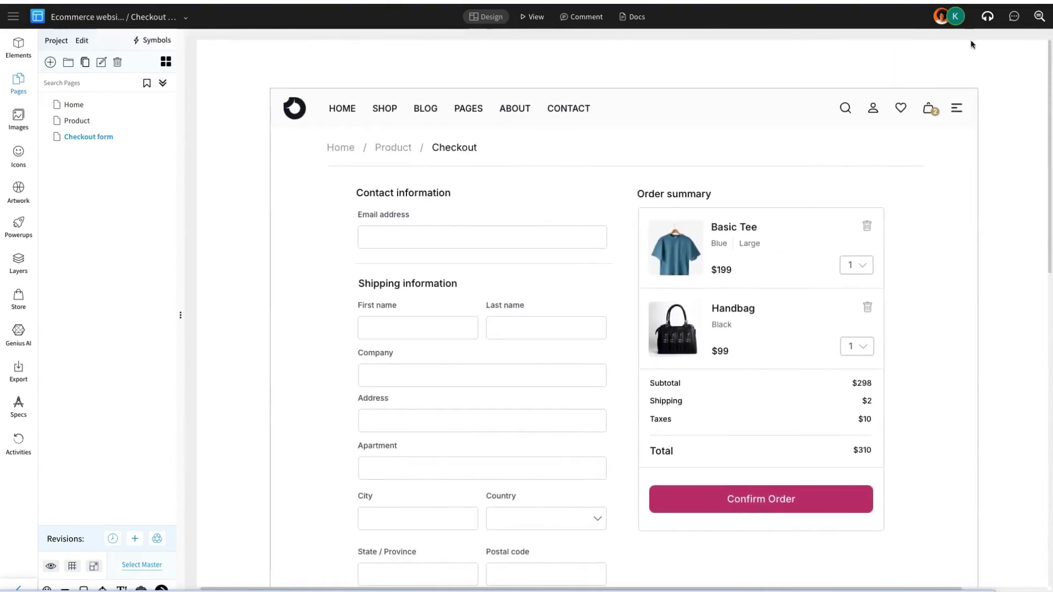
# - View the all-pages overview, close it, and return to the Ecommerce Web element library
pyautogui.click(165, 62)
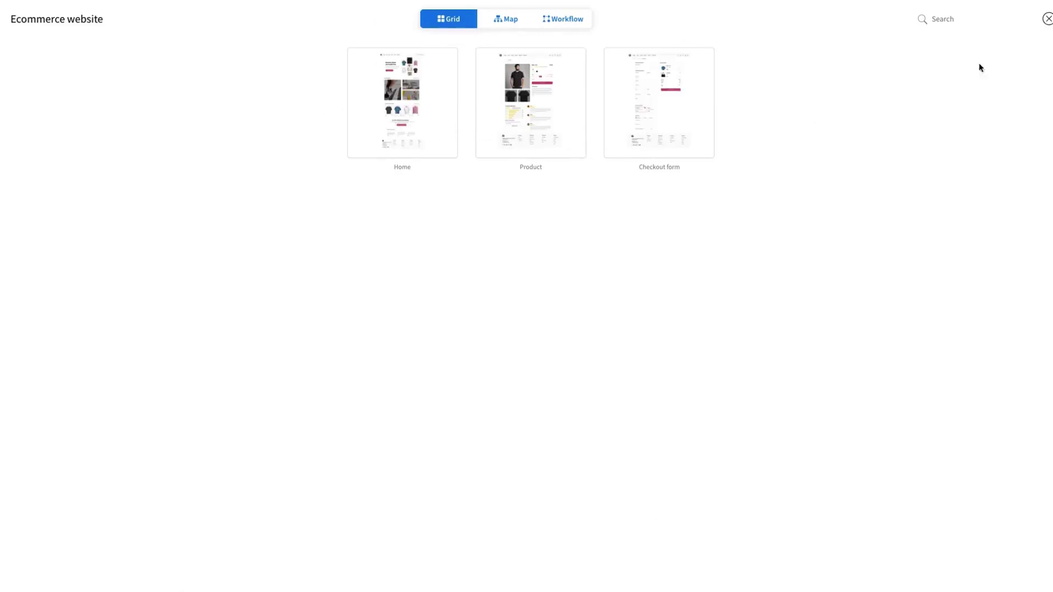
pyautogui.click(1047, 20)
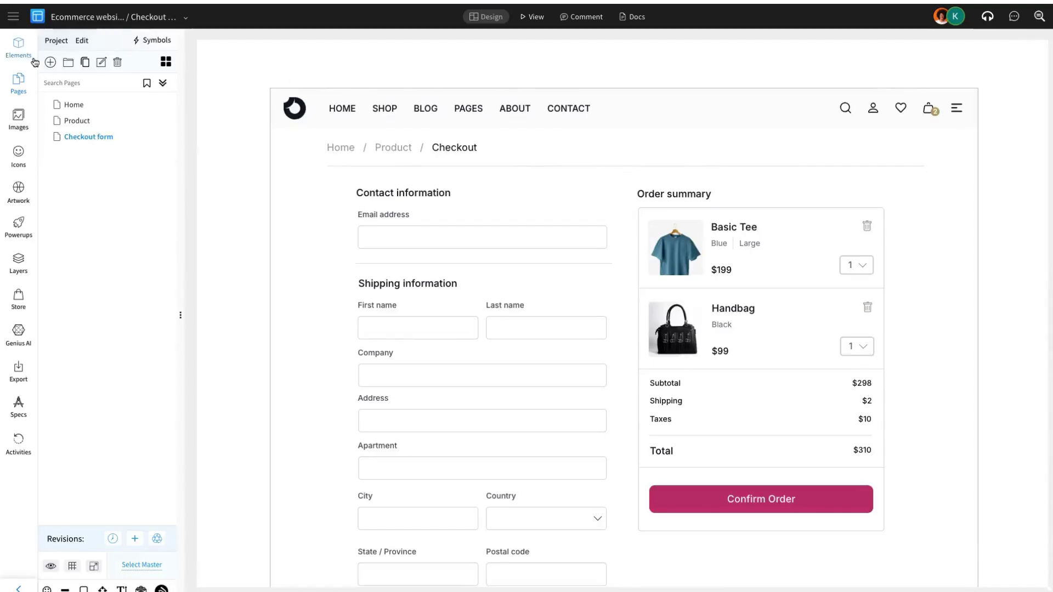
pyautogui.click(18, 47)
pyautogui.scroll(-15, 104, 329)
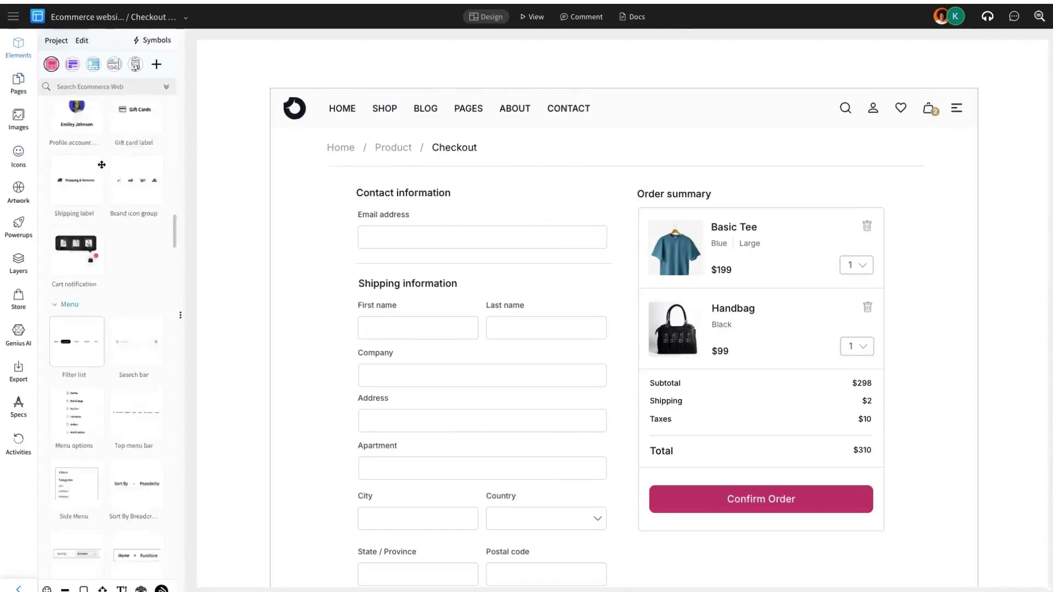